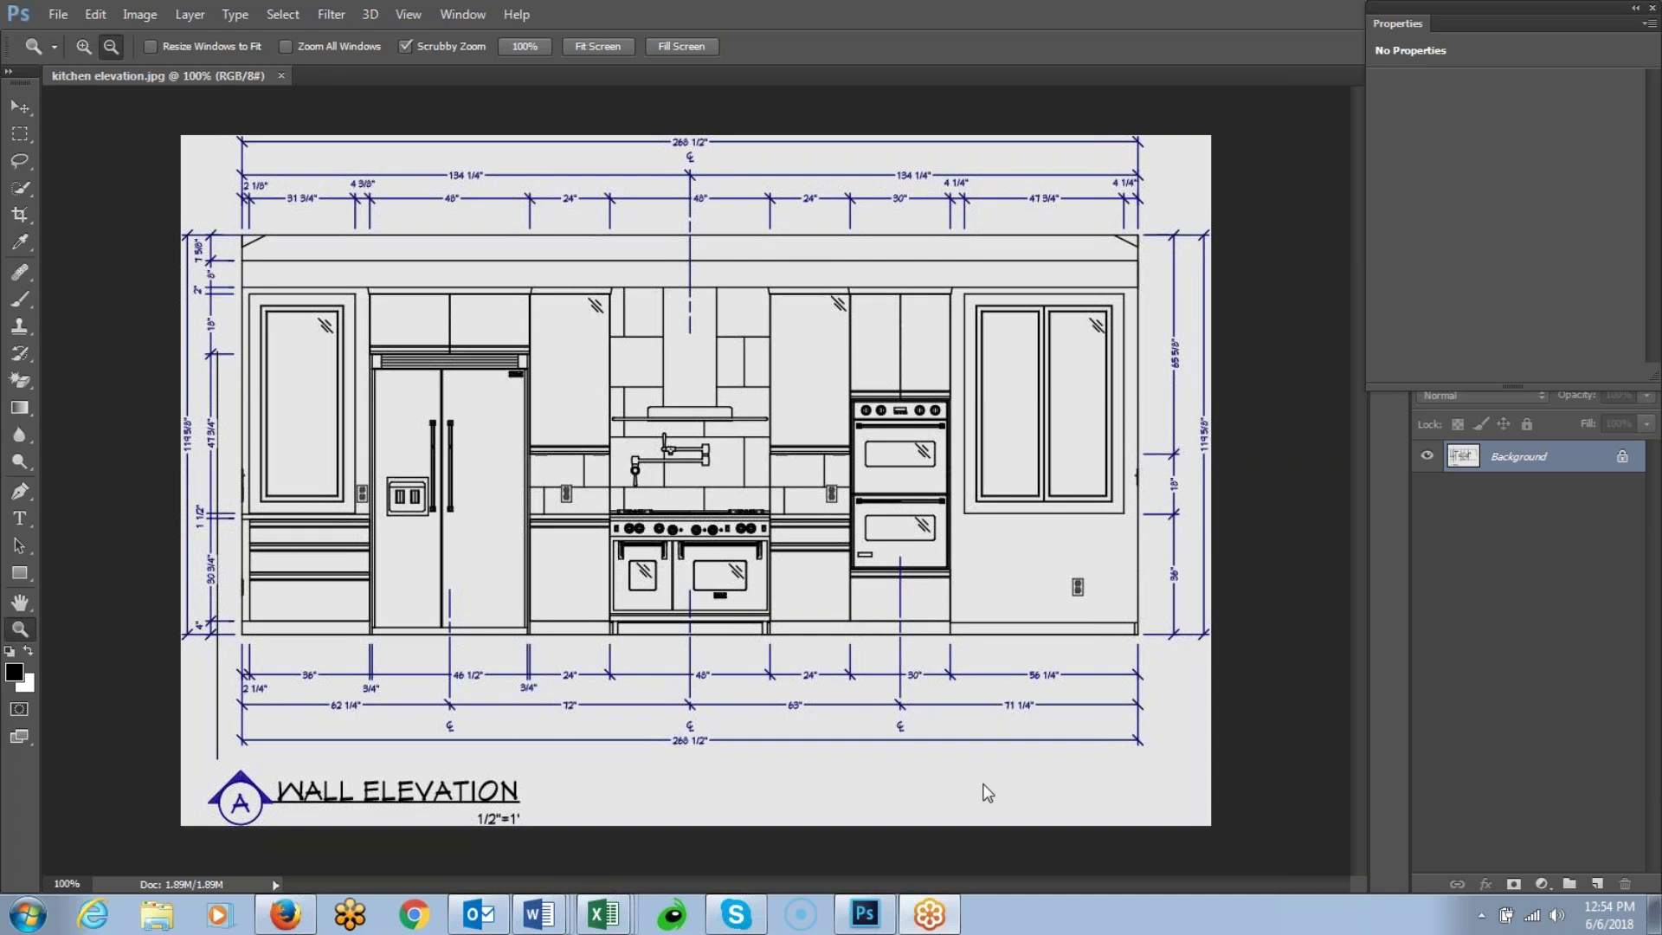
# Launch the free Screencast-O-Matic recorder, fit its frame to the Photoshop window, and start recording
pyautogui.click(800, 918)
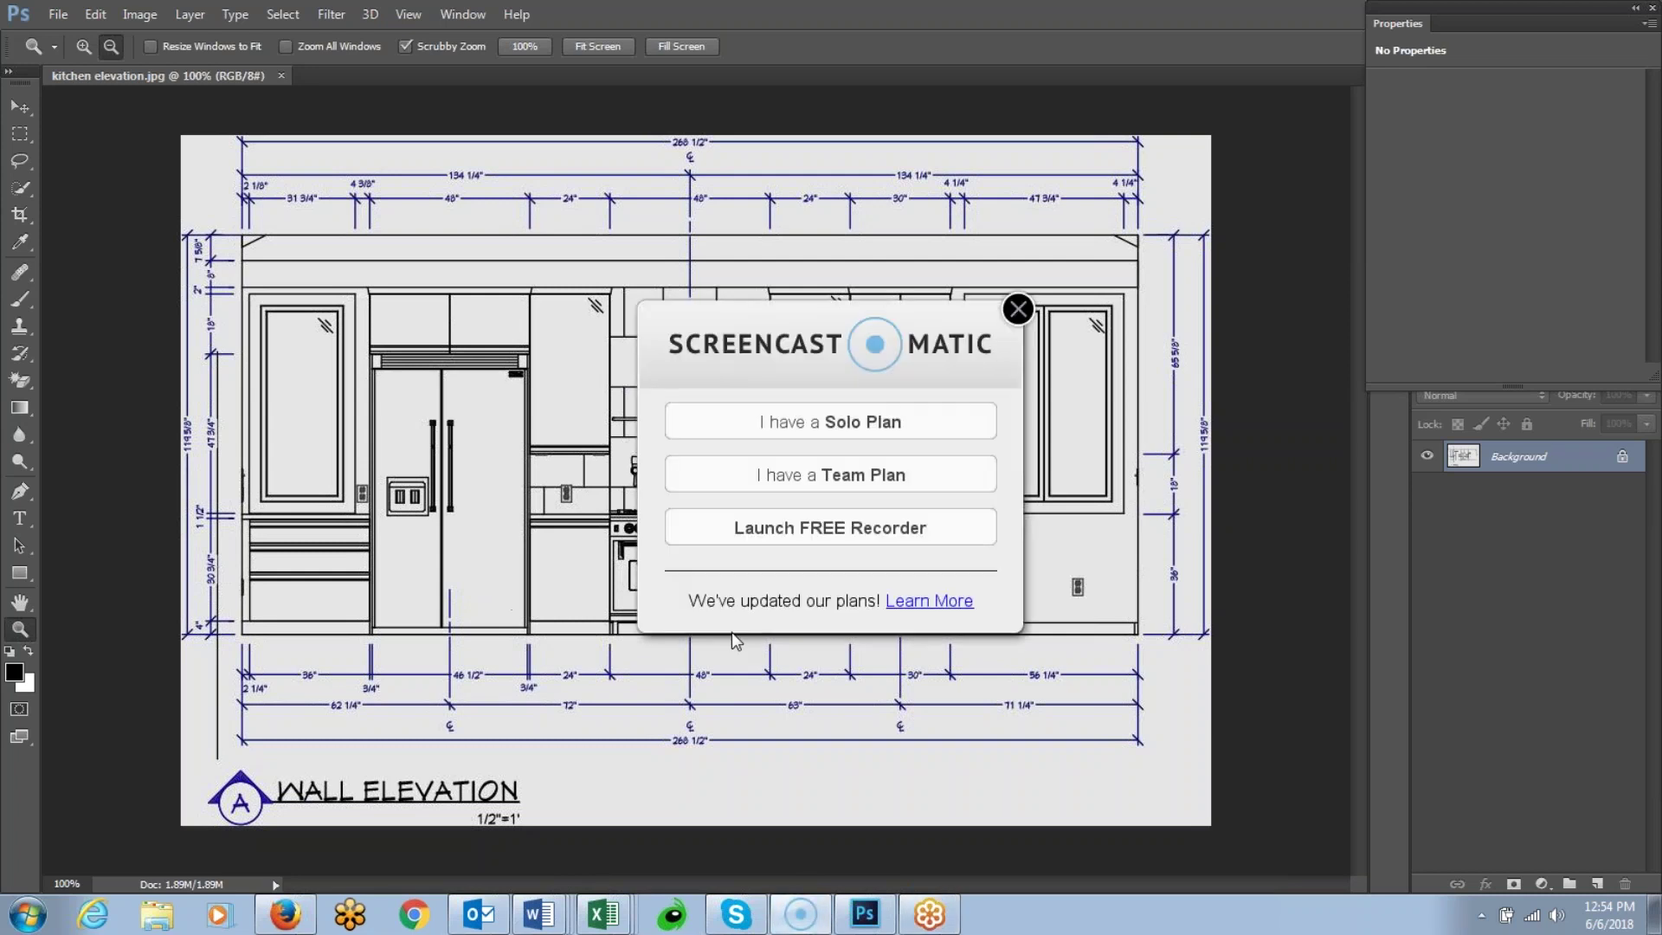
pyautogui.click(874, 528)
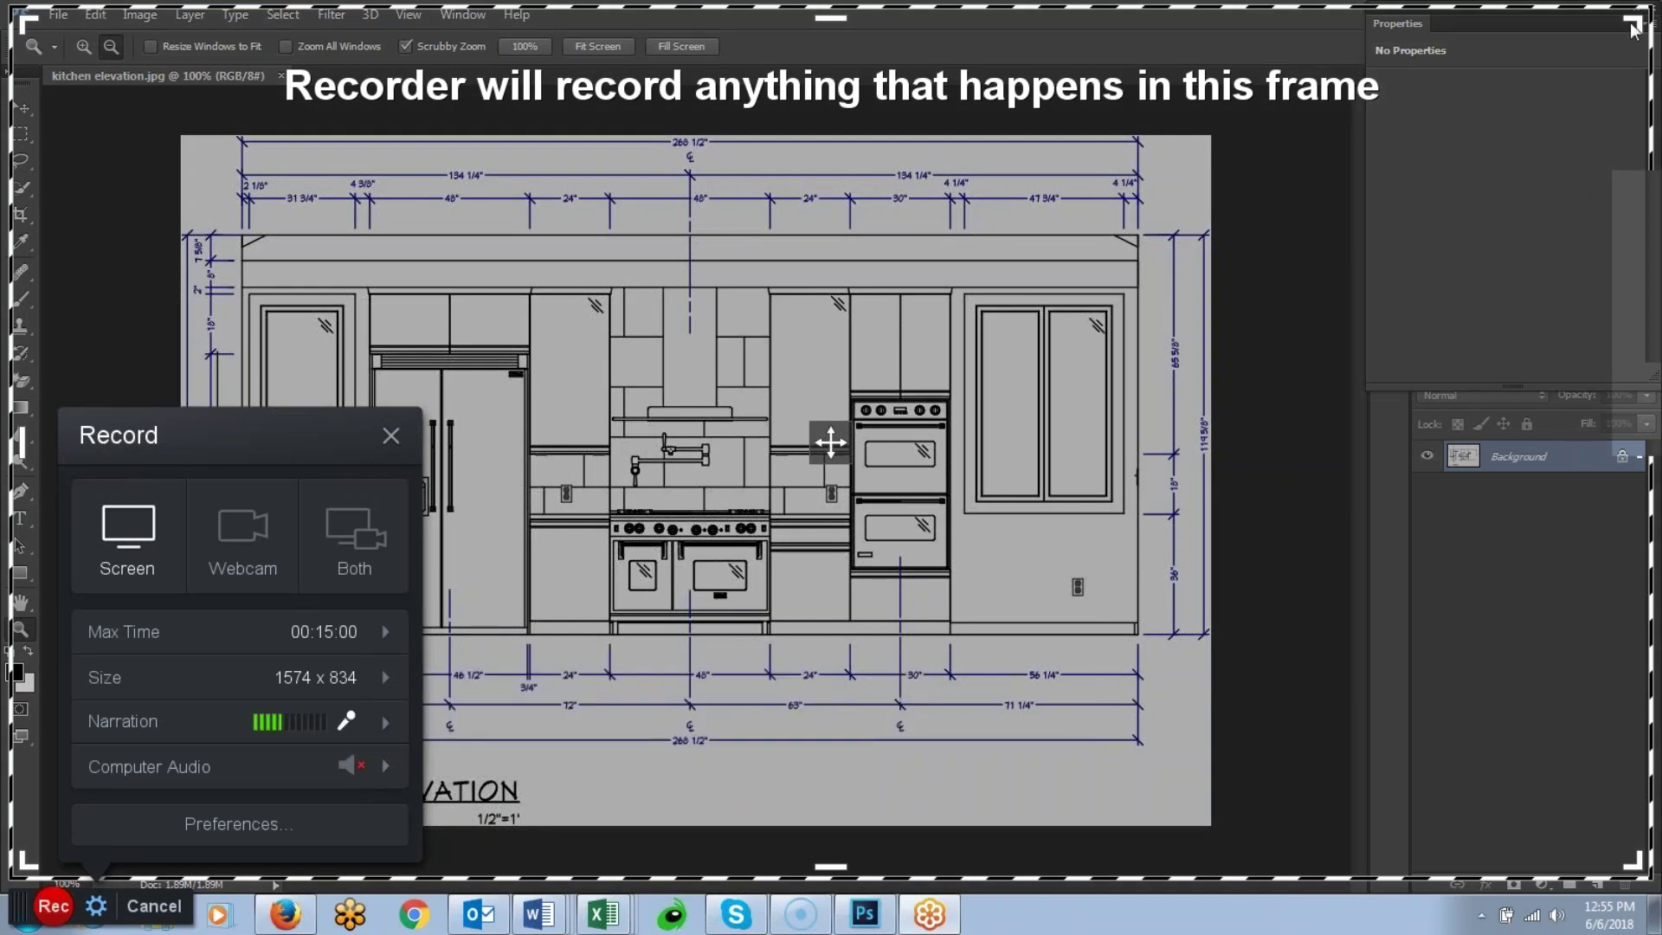
pyautogui.moveTo(1633, 19)
pyautogui.mouseDown()
pyautogui.moveTo(1391, 149)
pyautogui.moveTo(1354, 223)
pyautogui.moveTo(1250, 286)
pyautogui.moveTo(1430, 171)
pyautogui.moveTo(1239, 327)
pyautogui.moveTo(1626, 34)
pyautogui.mouseUp()
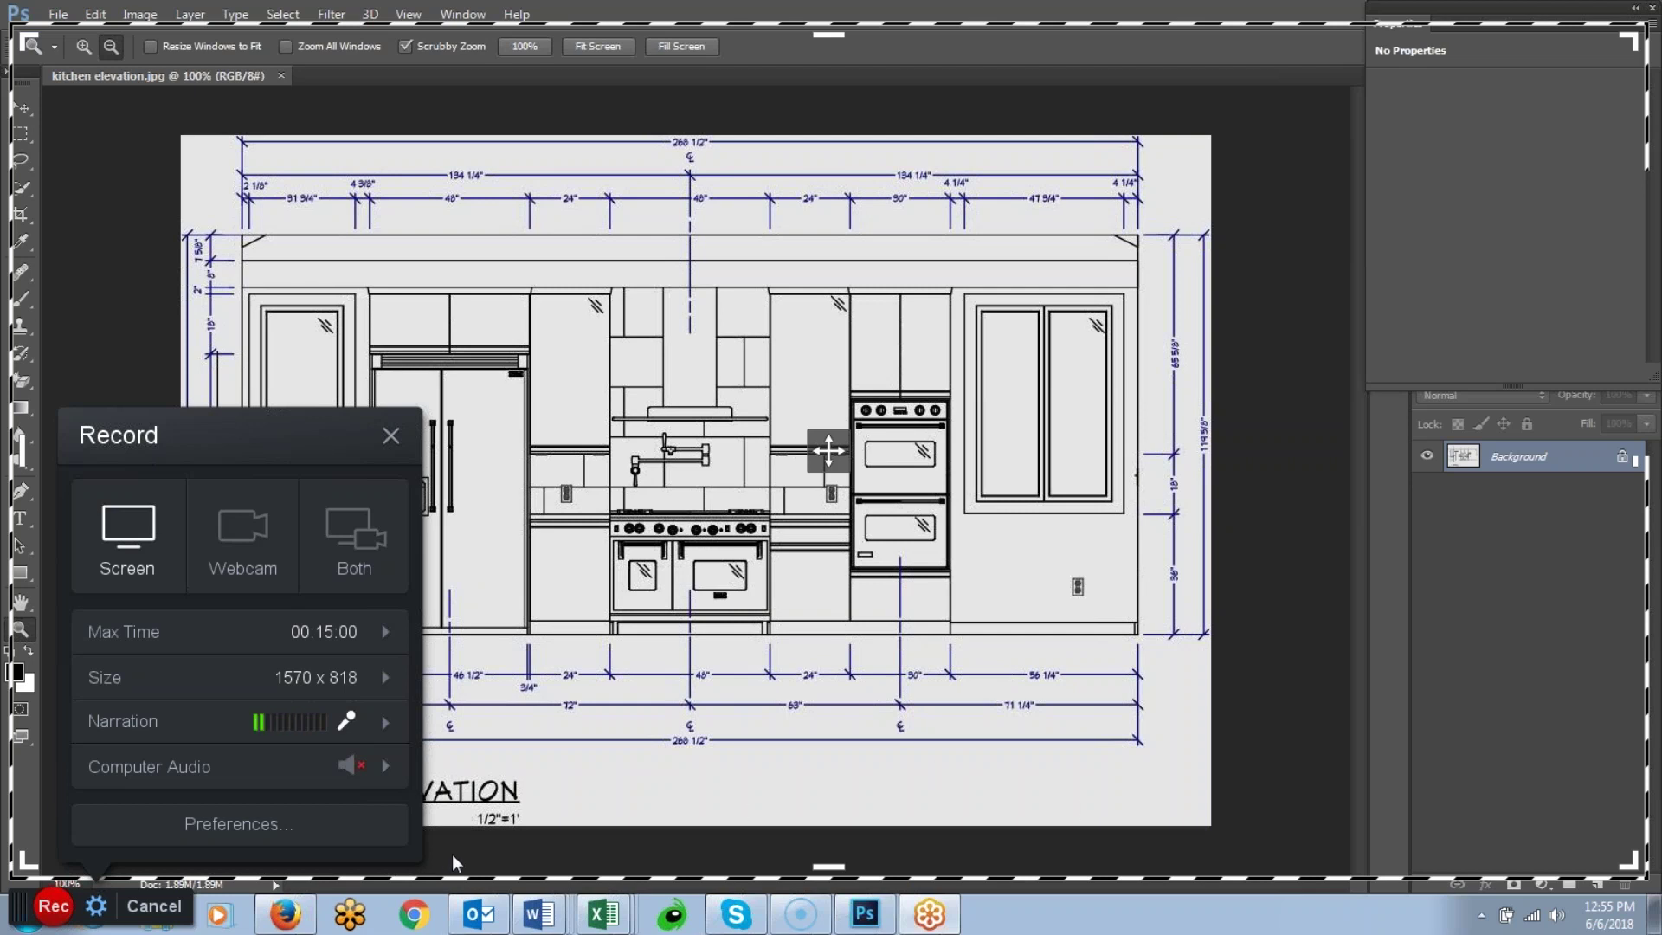
pyautogui.click(53, 908)
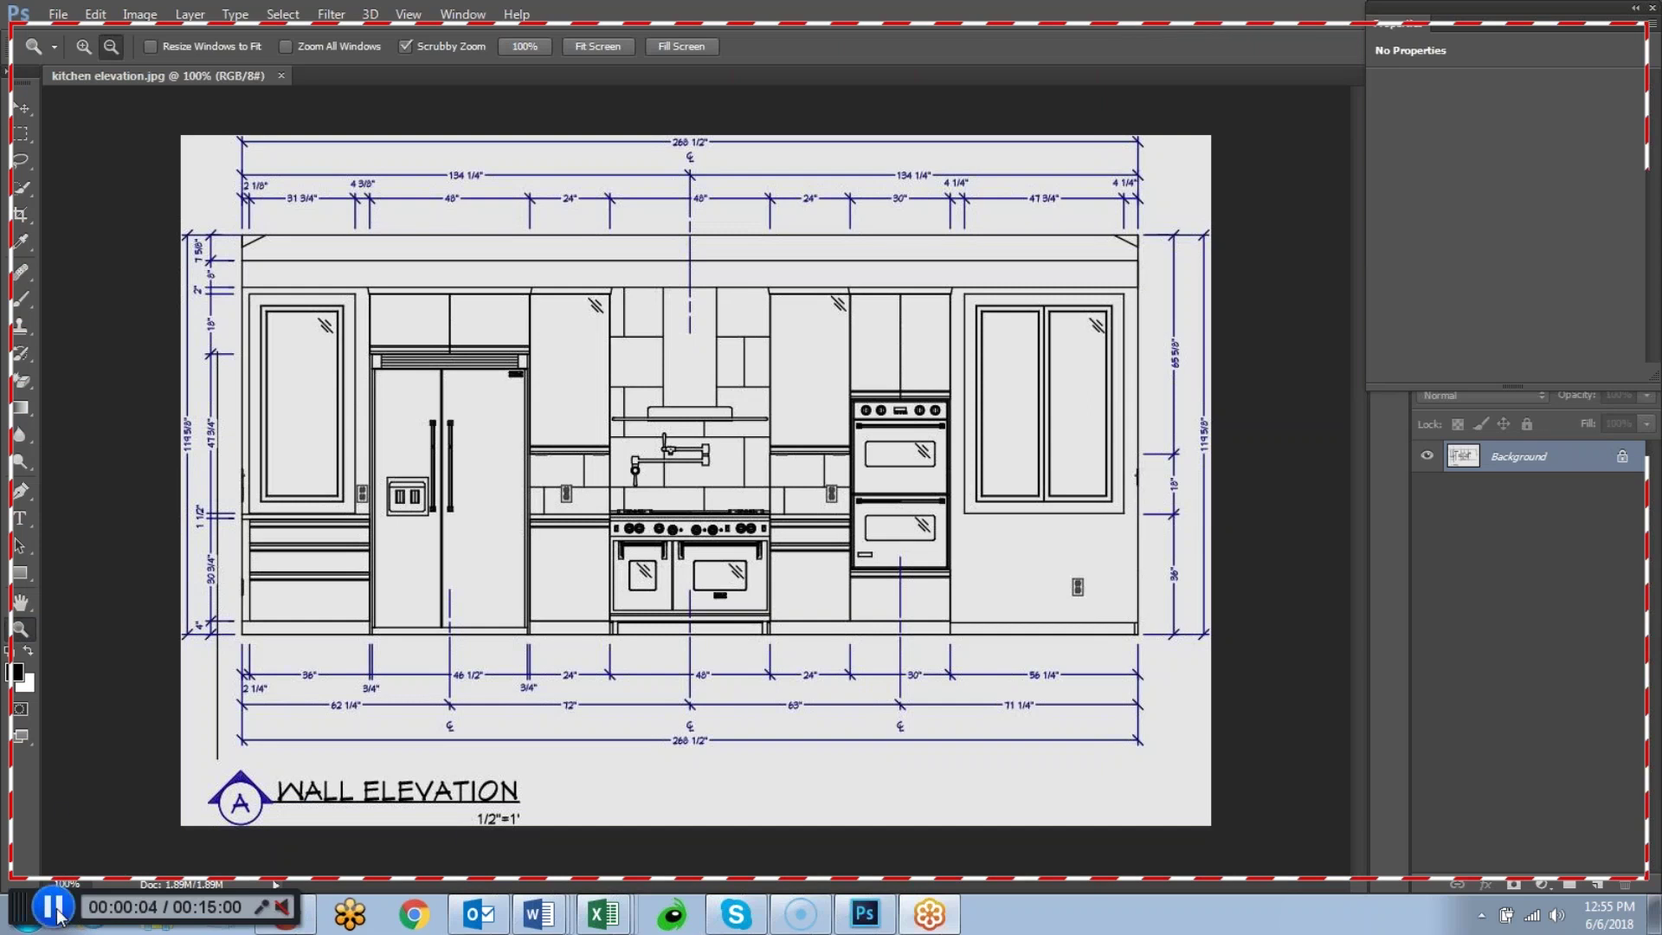
# Stop the recording after about five seconds and finish to the 0:05 clip preview
pyautogui.click(54, 908)
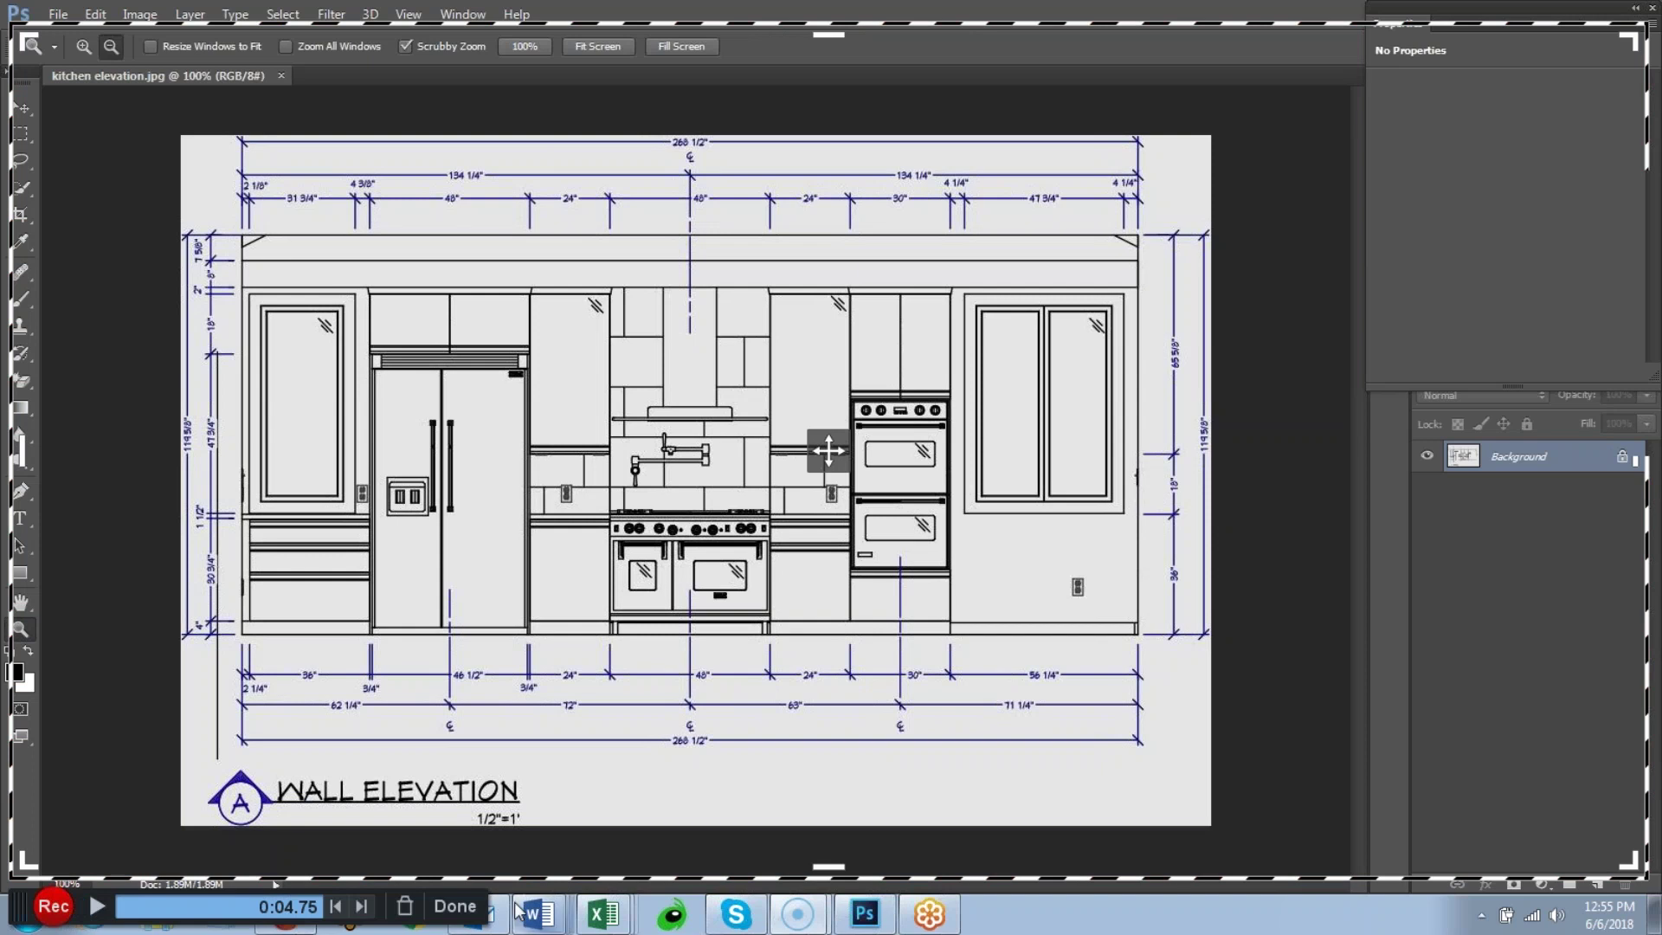
pyautogui.click(463, 905)
# Choose Save As Video File, close the recorder, delete the recording, and close Photoshop's floating Properties panel
pyautogui.moveTo(459, 911)
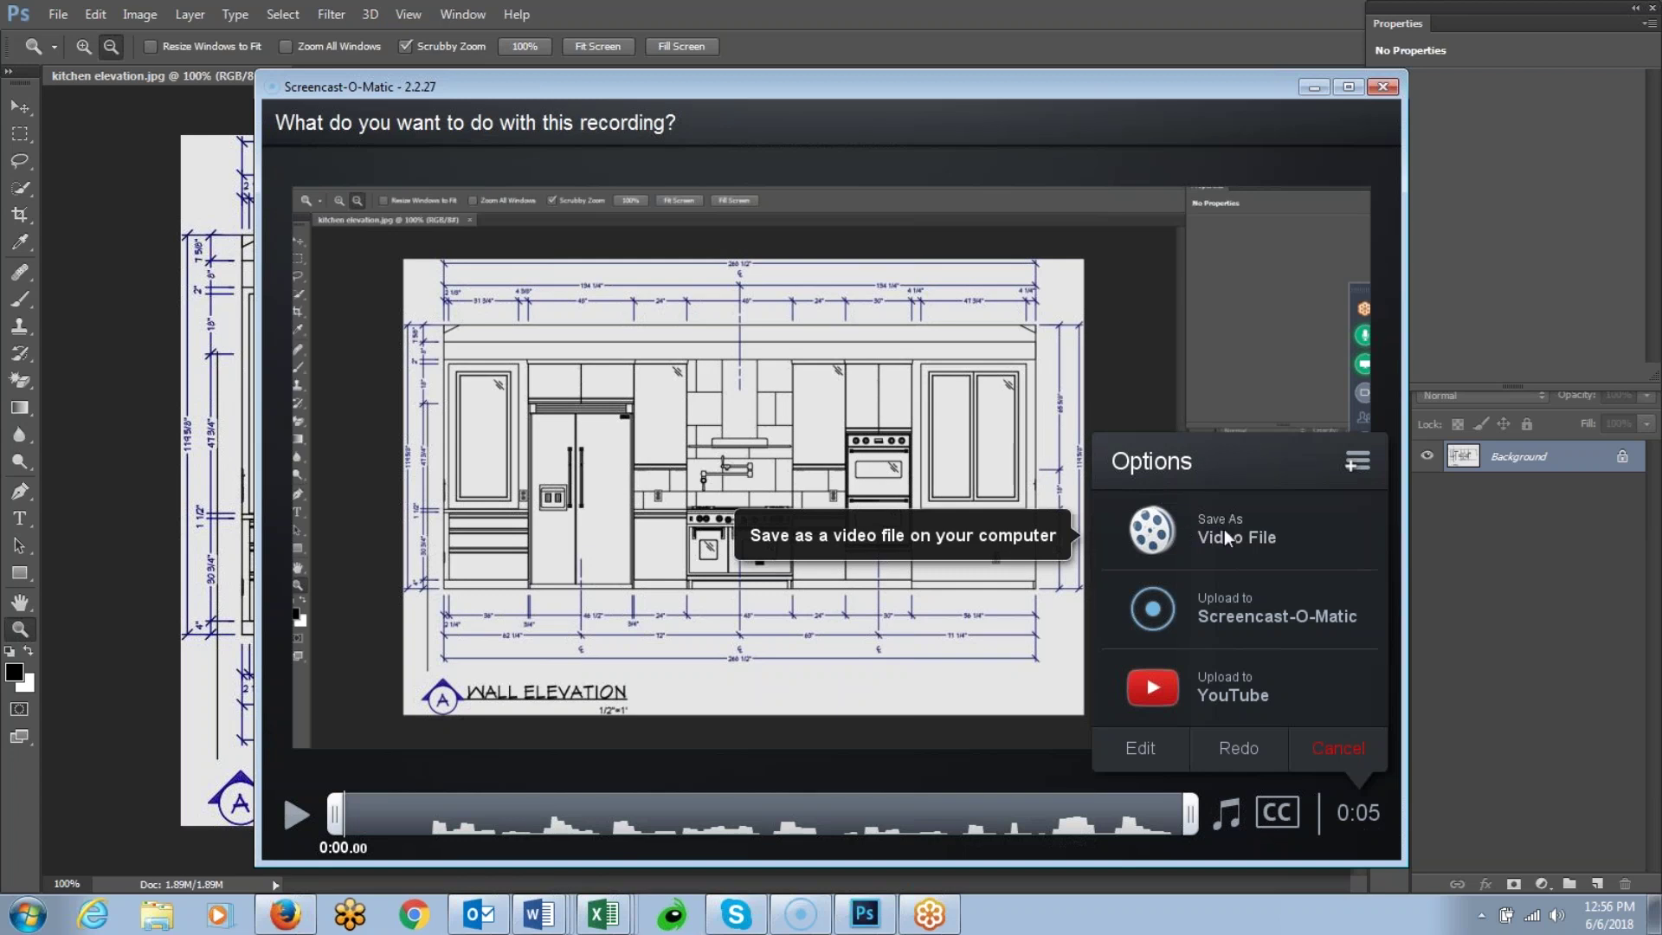
pyautogui.click(1225, 530)
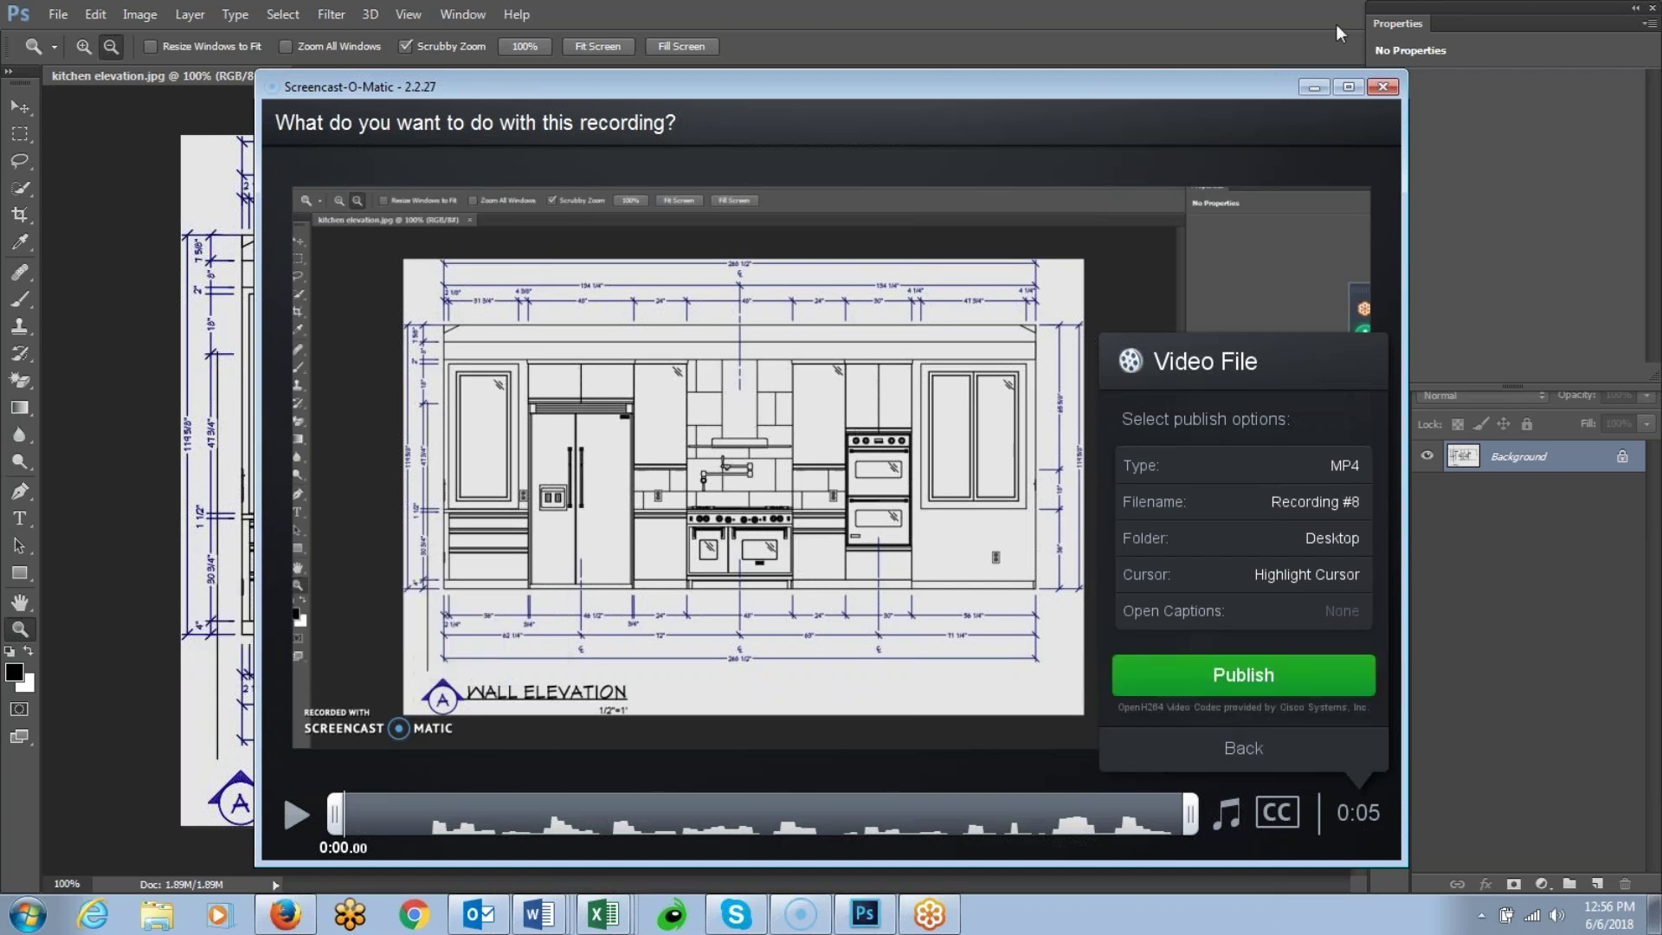
pyautogui.moveTo(291, 744)
pyautogui.rightClick(799, 923)
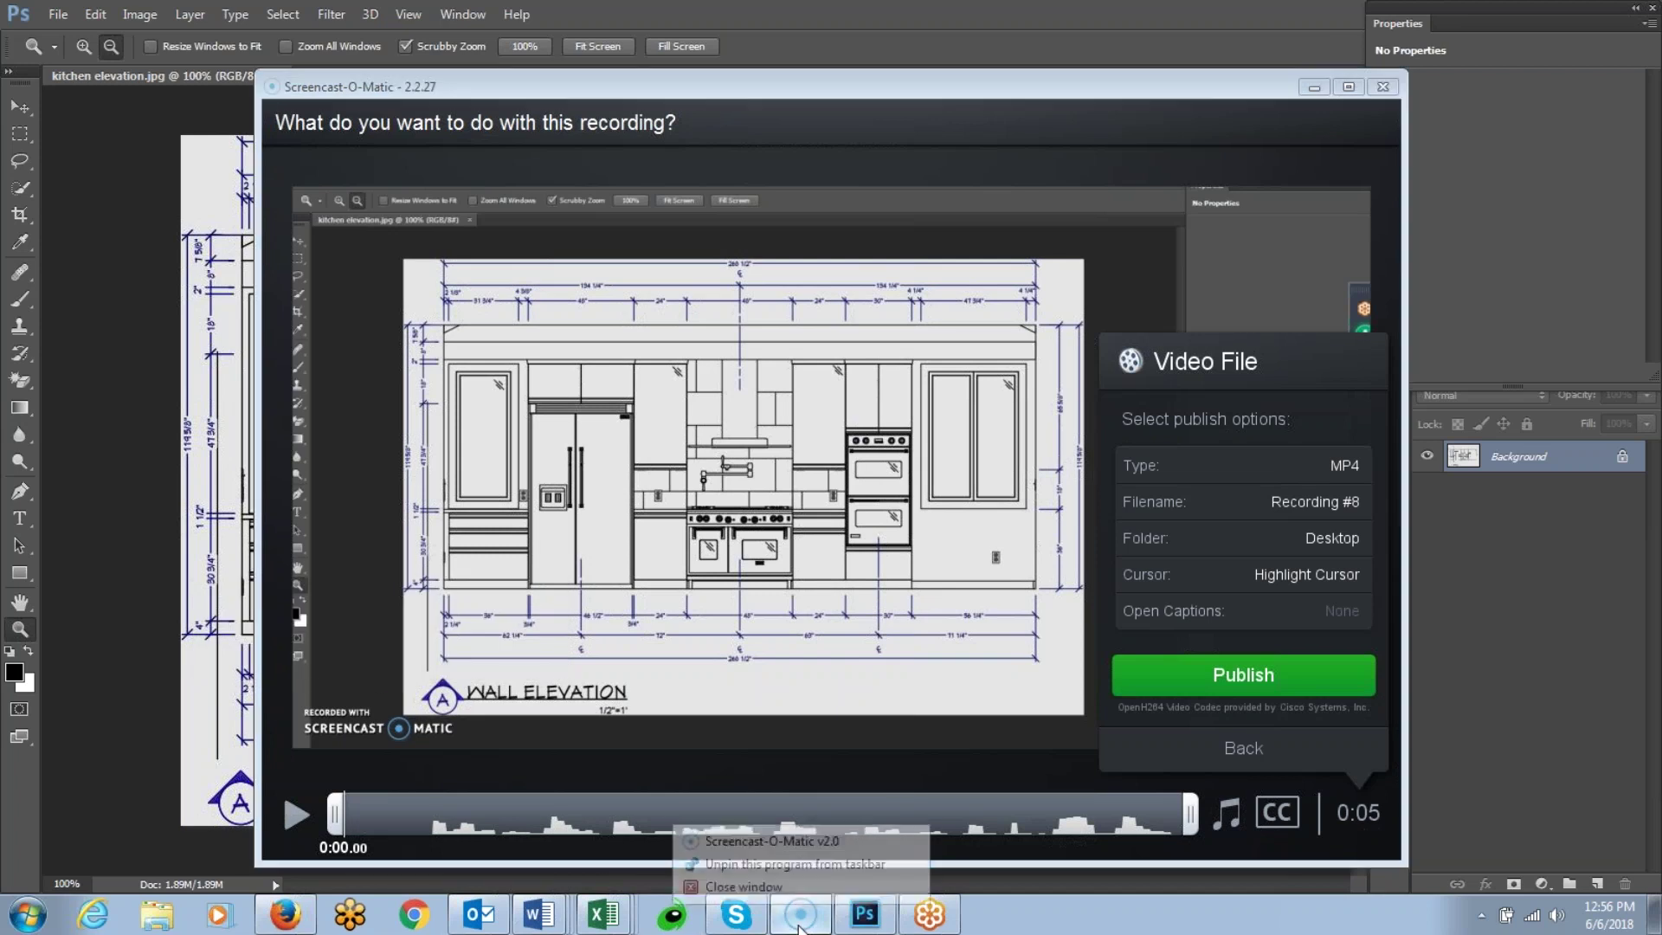
pyautogui.click(761, 879)
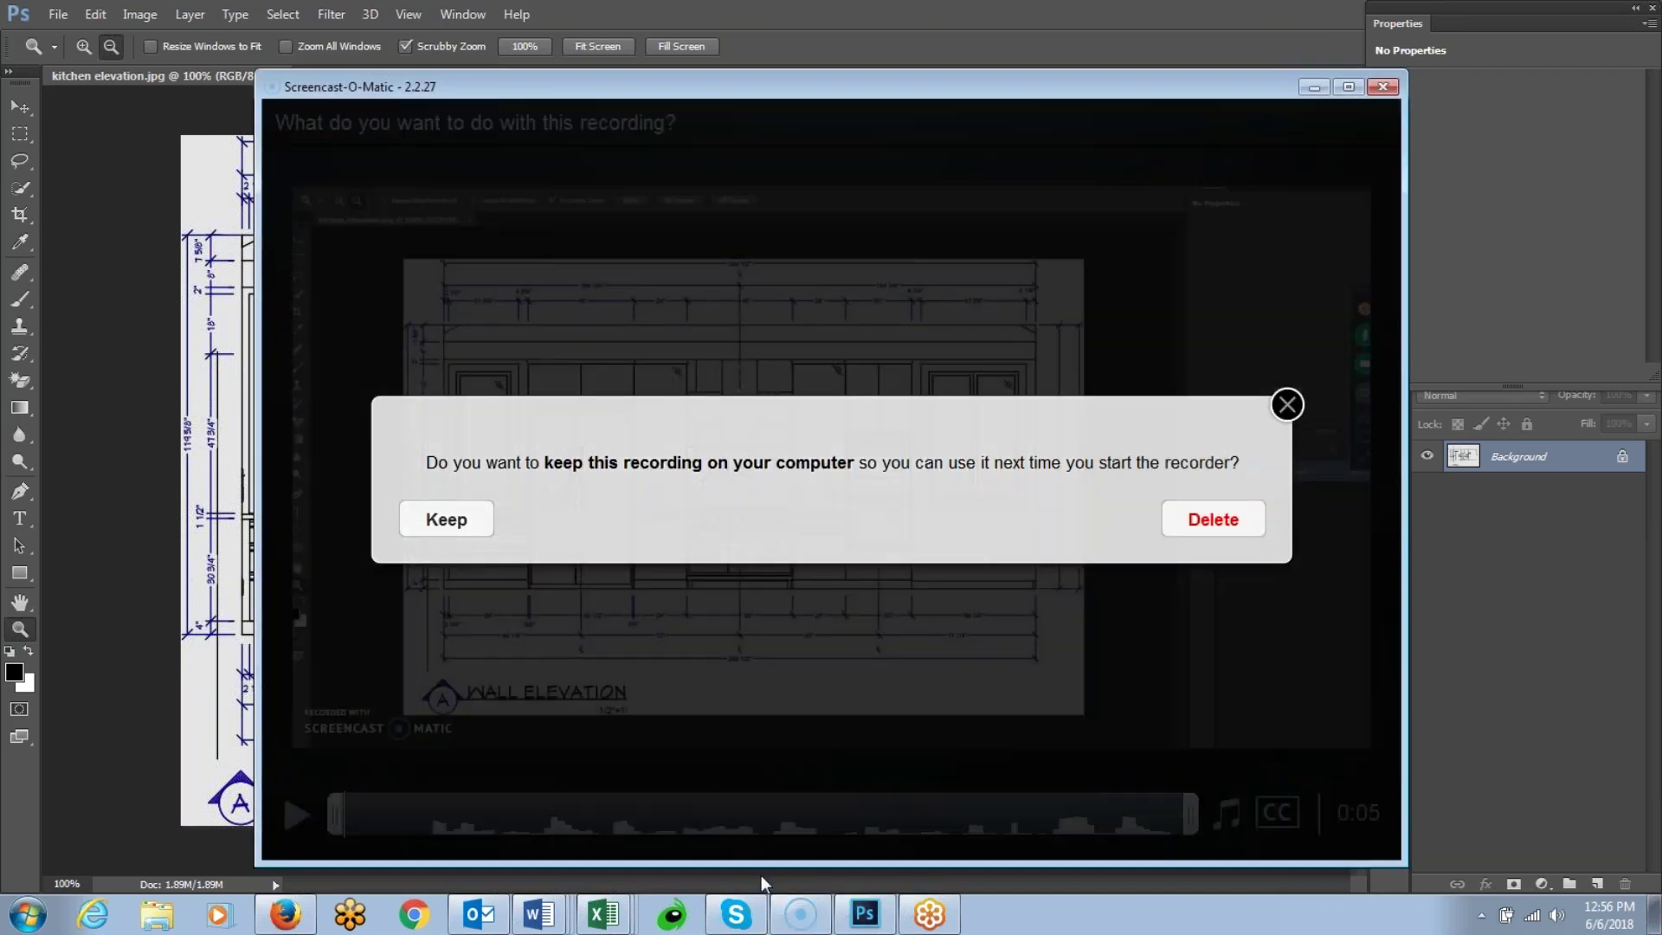
pyautogui.click(1210, 521)
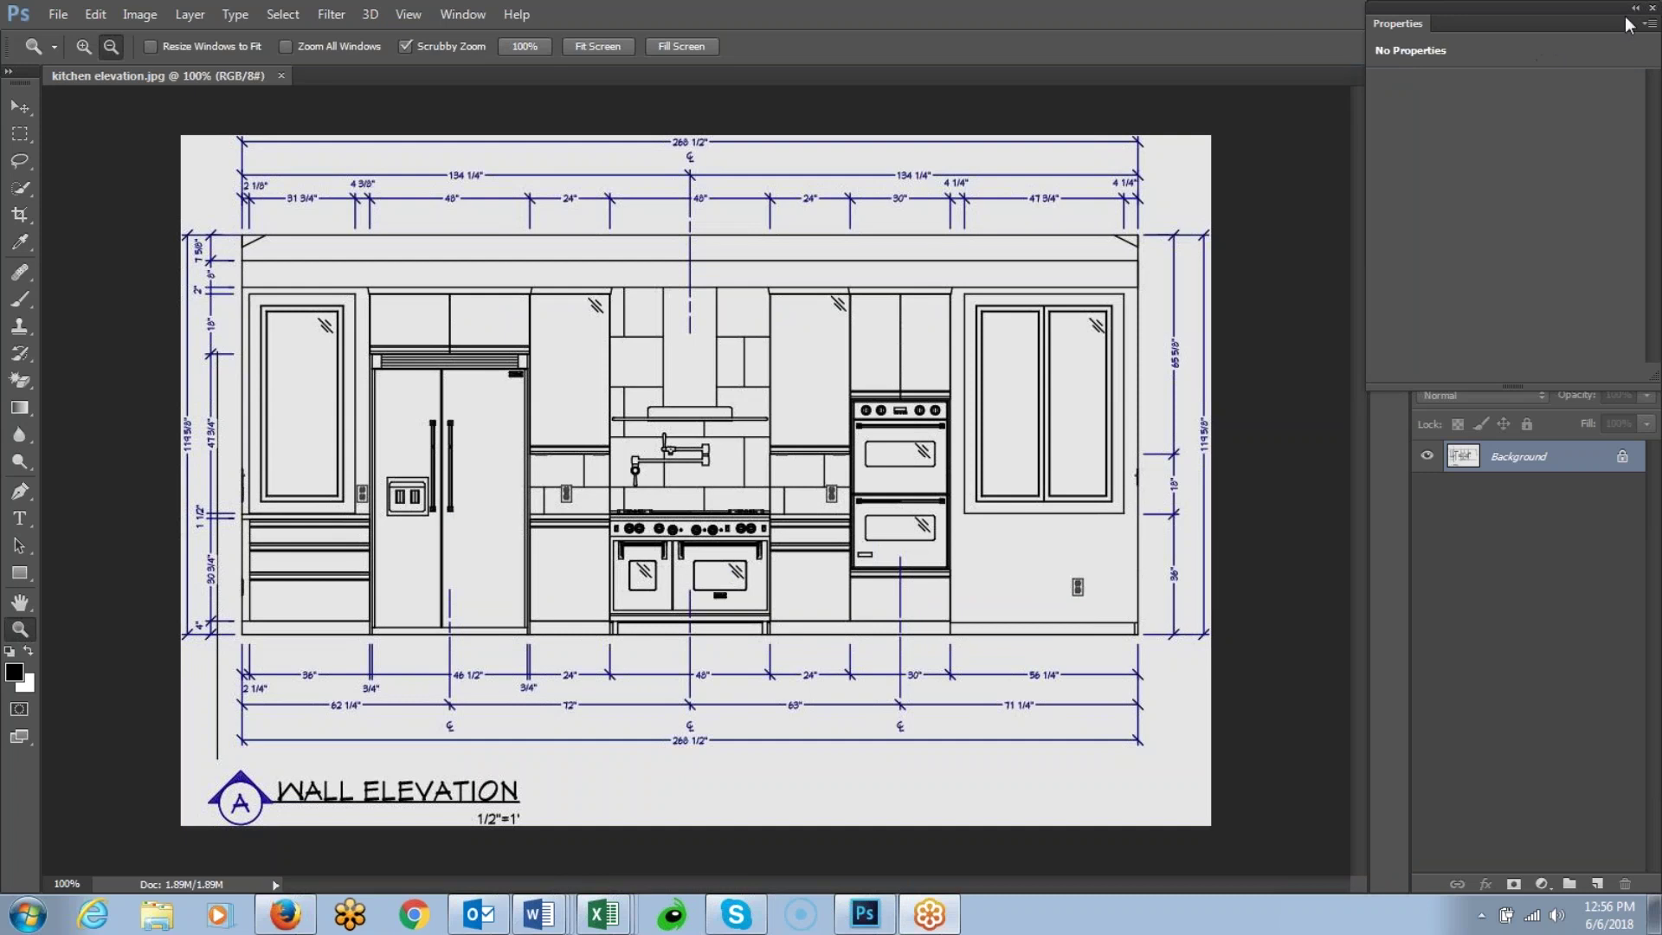
pyautogui.click(1653, 13)
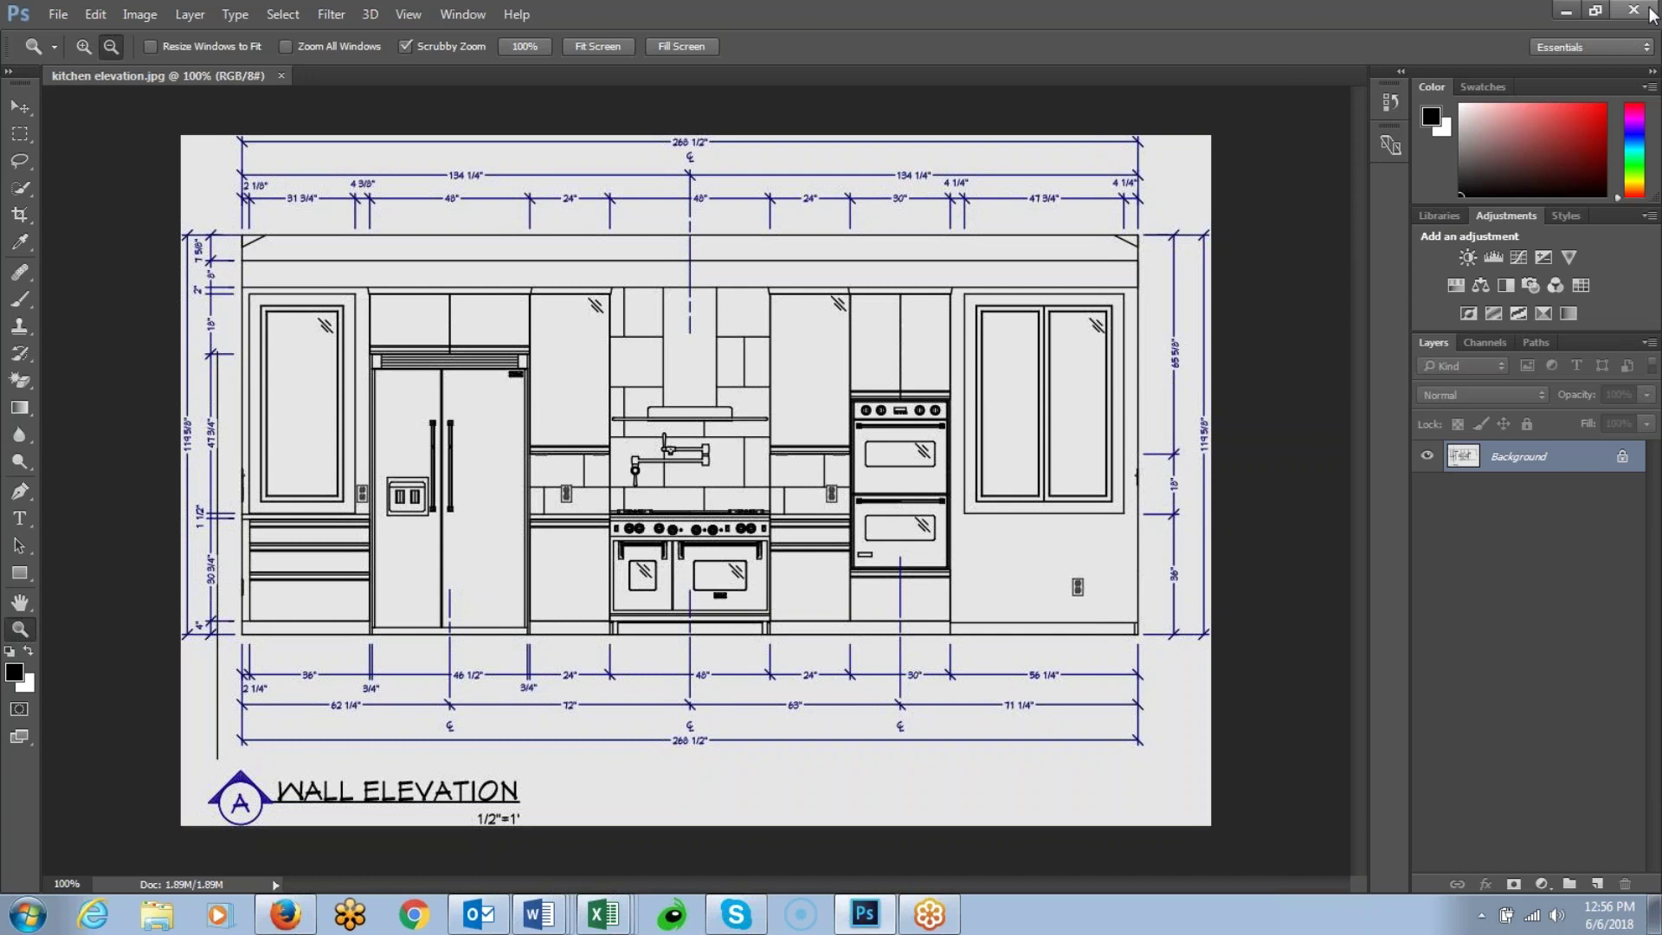
# Return to the Brightspace discussion page and open the Insert Stuff dialog for the reply
pyautogui.click(1567, 12)
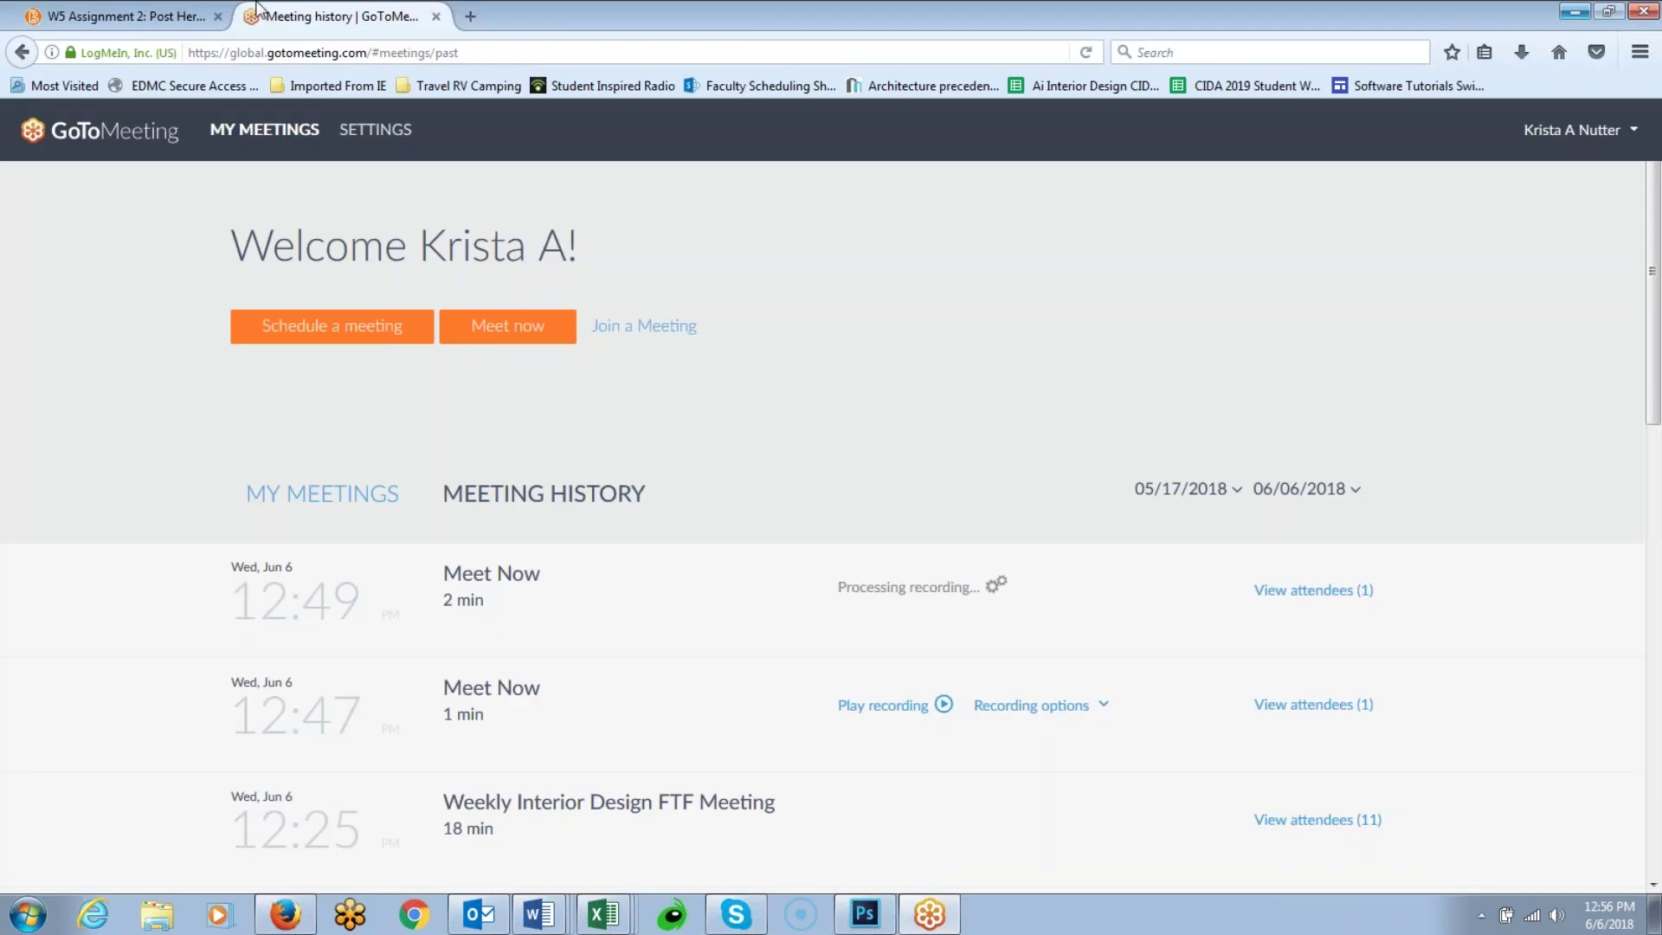
pyautogui.click(111, 11)
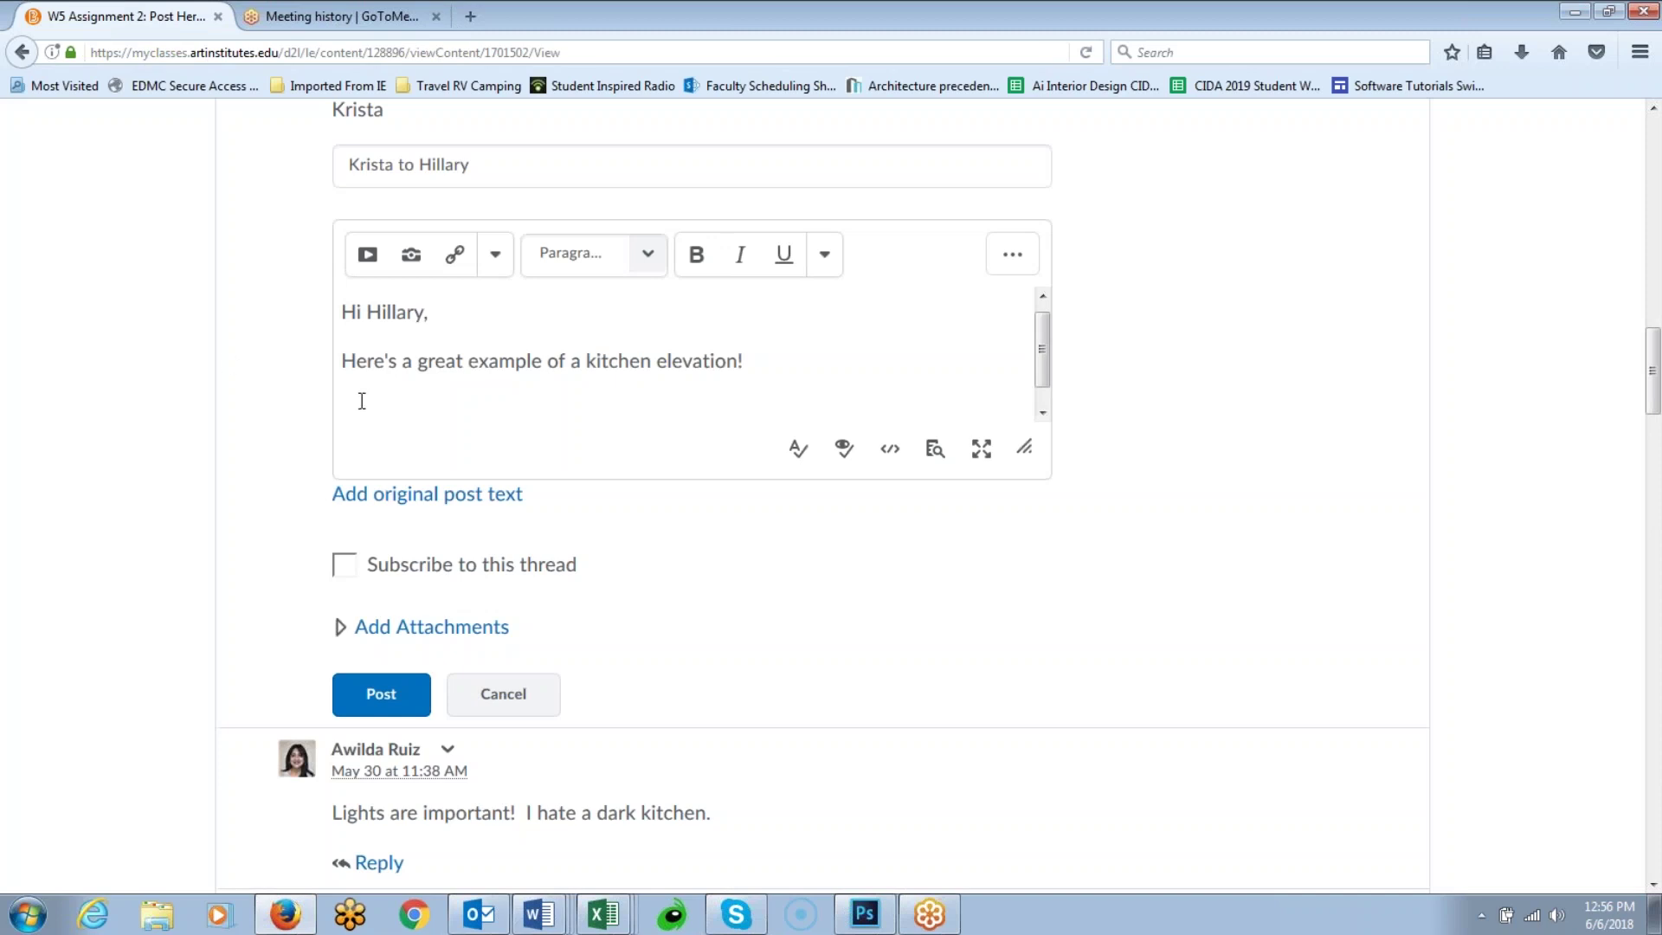
pyautogui.click(367, 258)
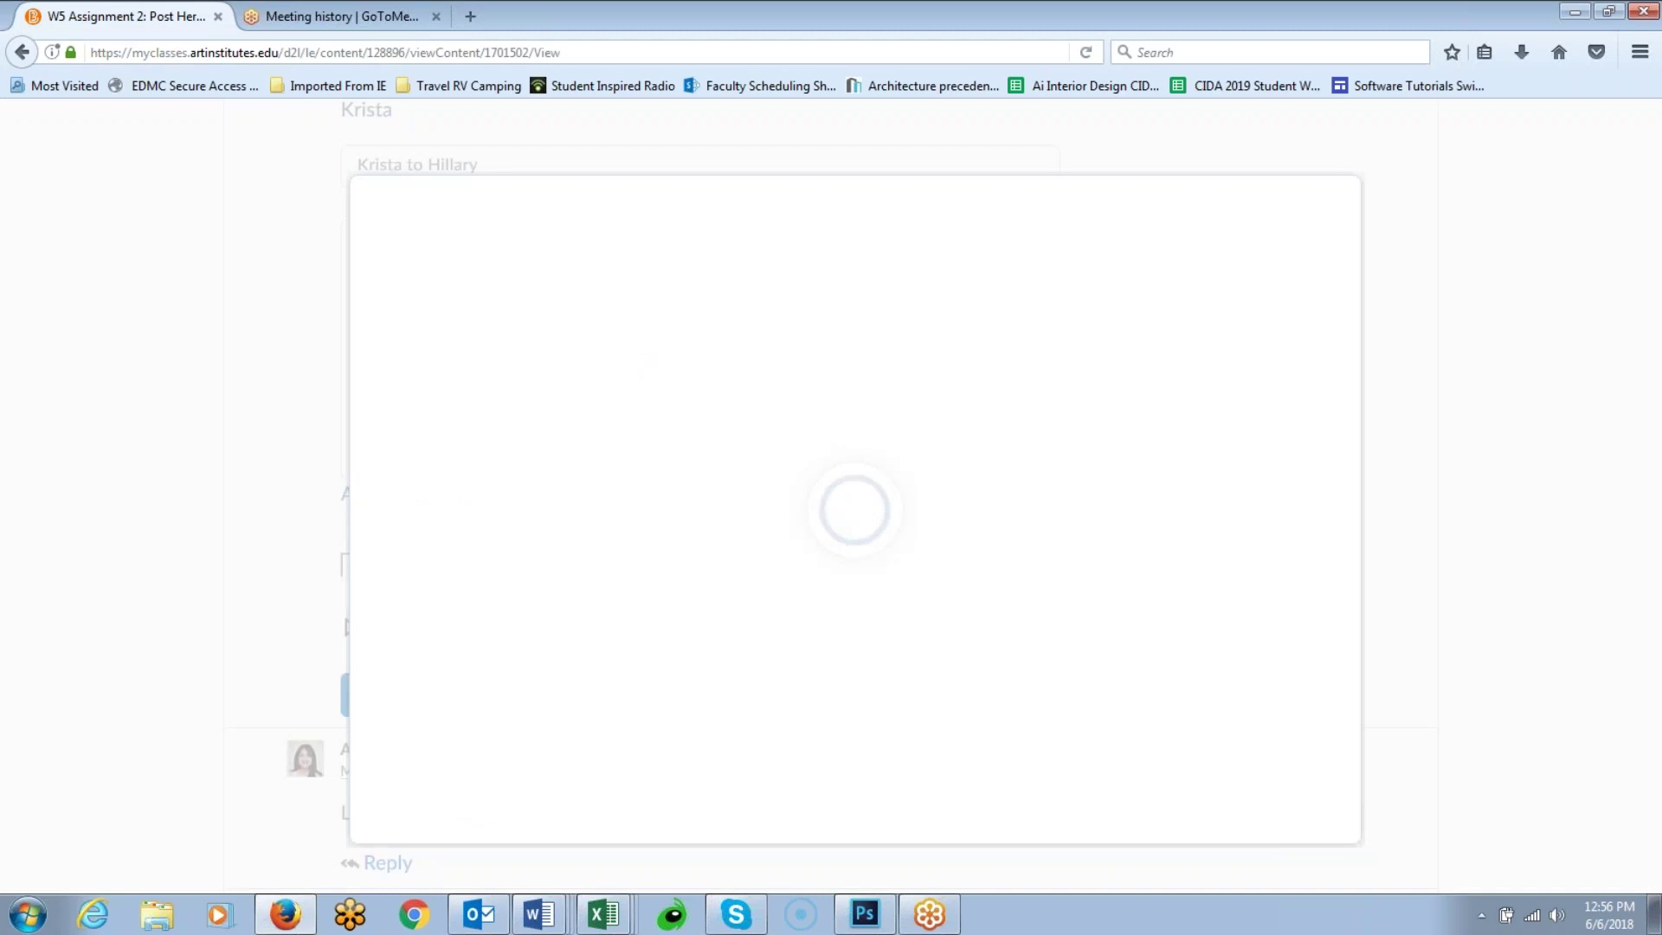
# Upload hillaryfeedback.mp4 from My Computer
pyautogui.click(447, 277)
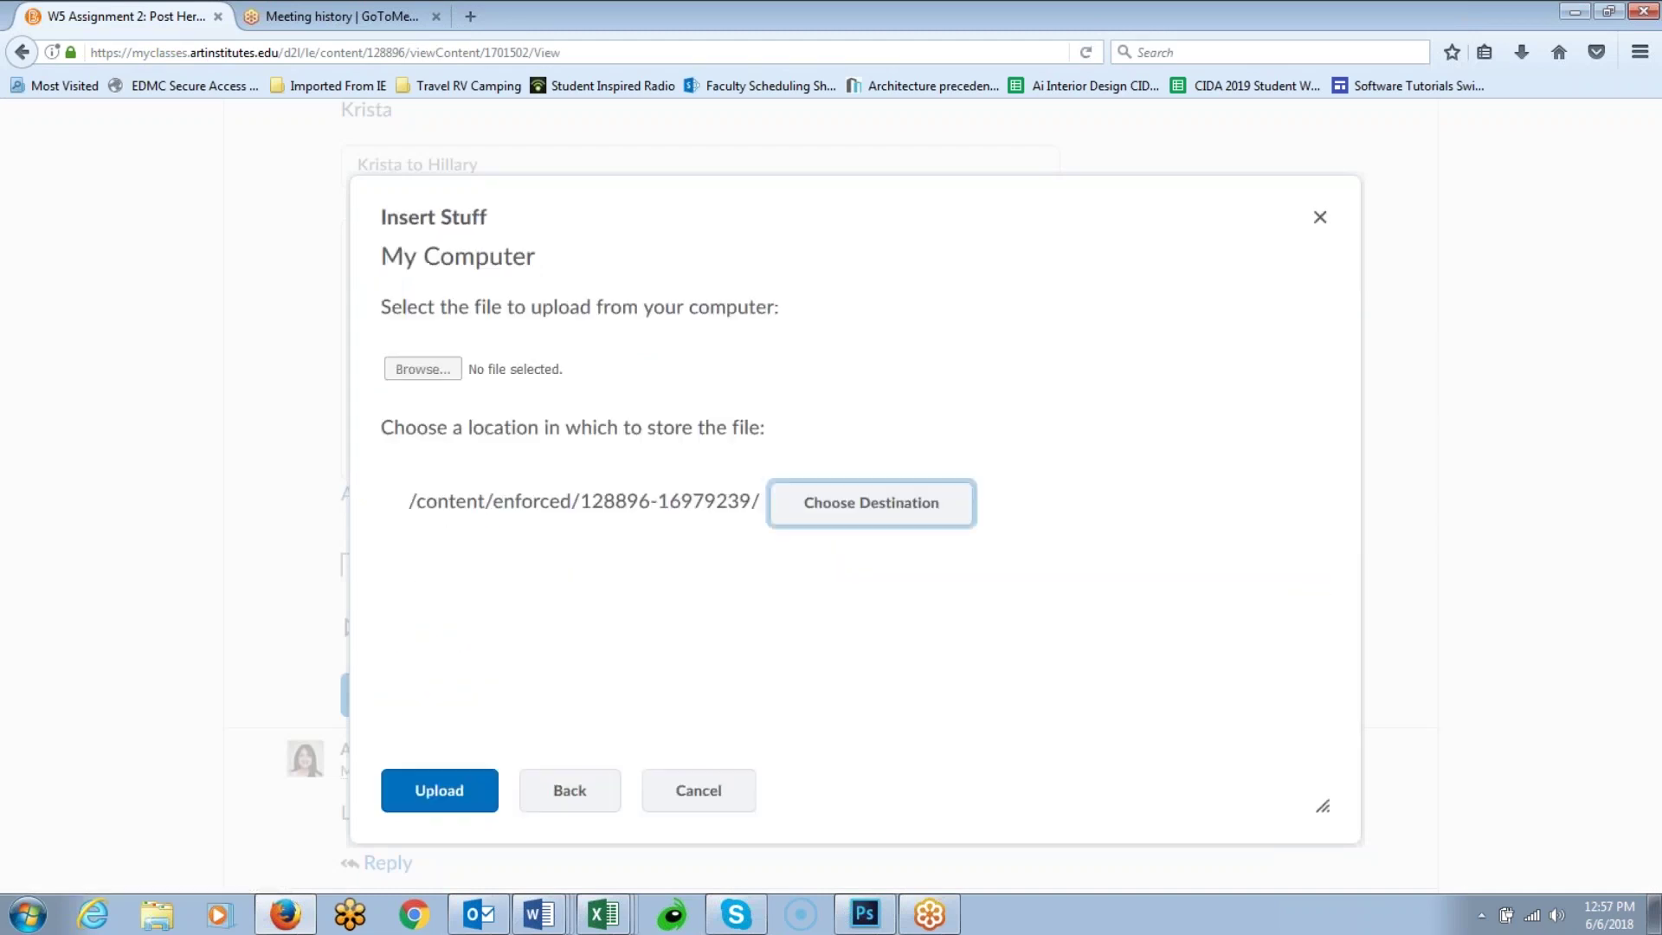
pyautogui.click(434, 367)
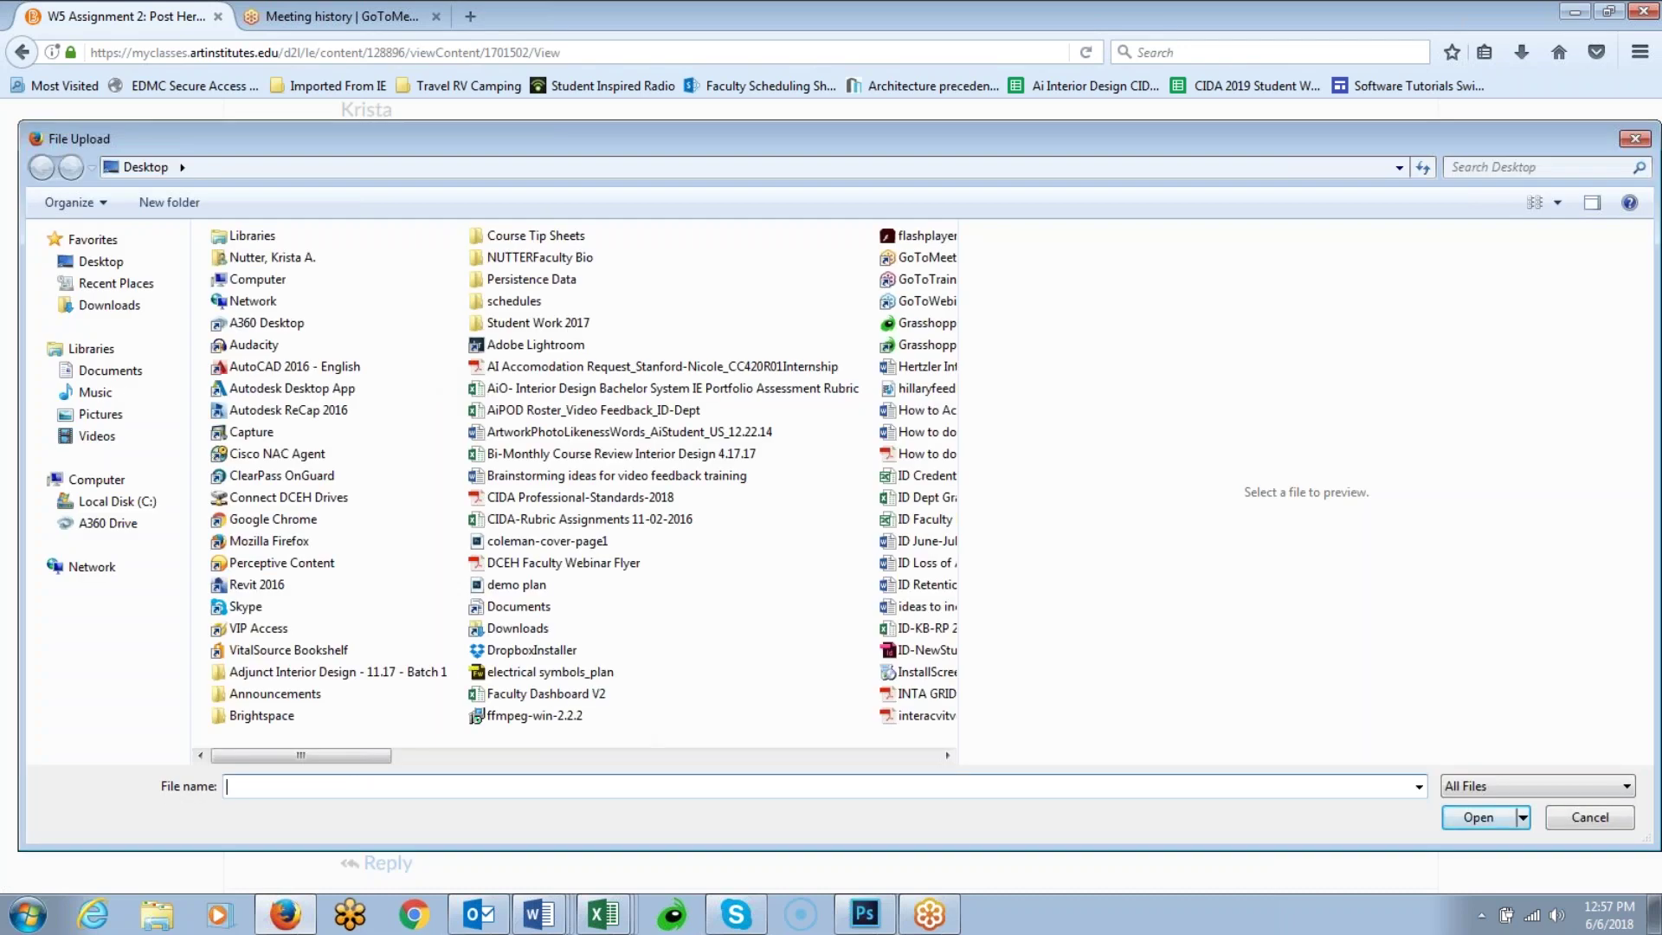
pyautogui.moveTo(400, 768); pyautogui.dragTo(516, 779)
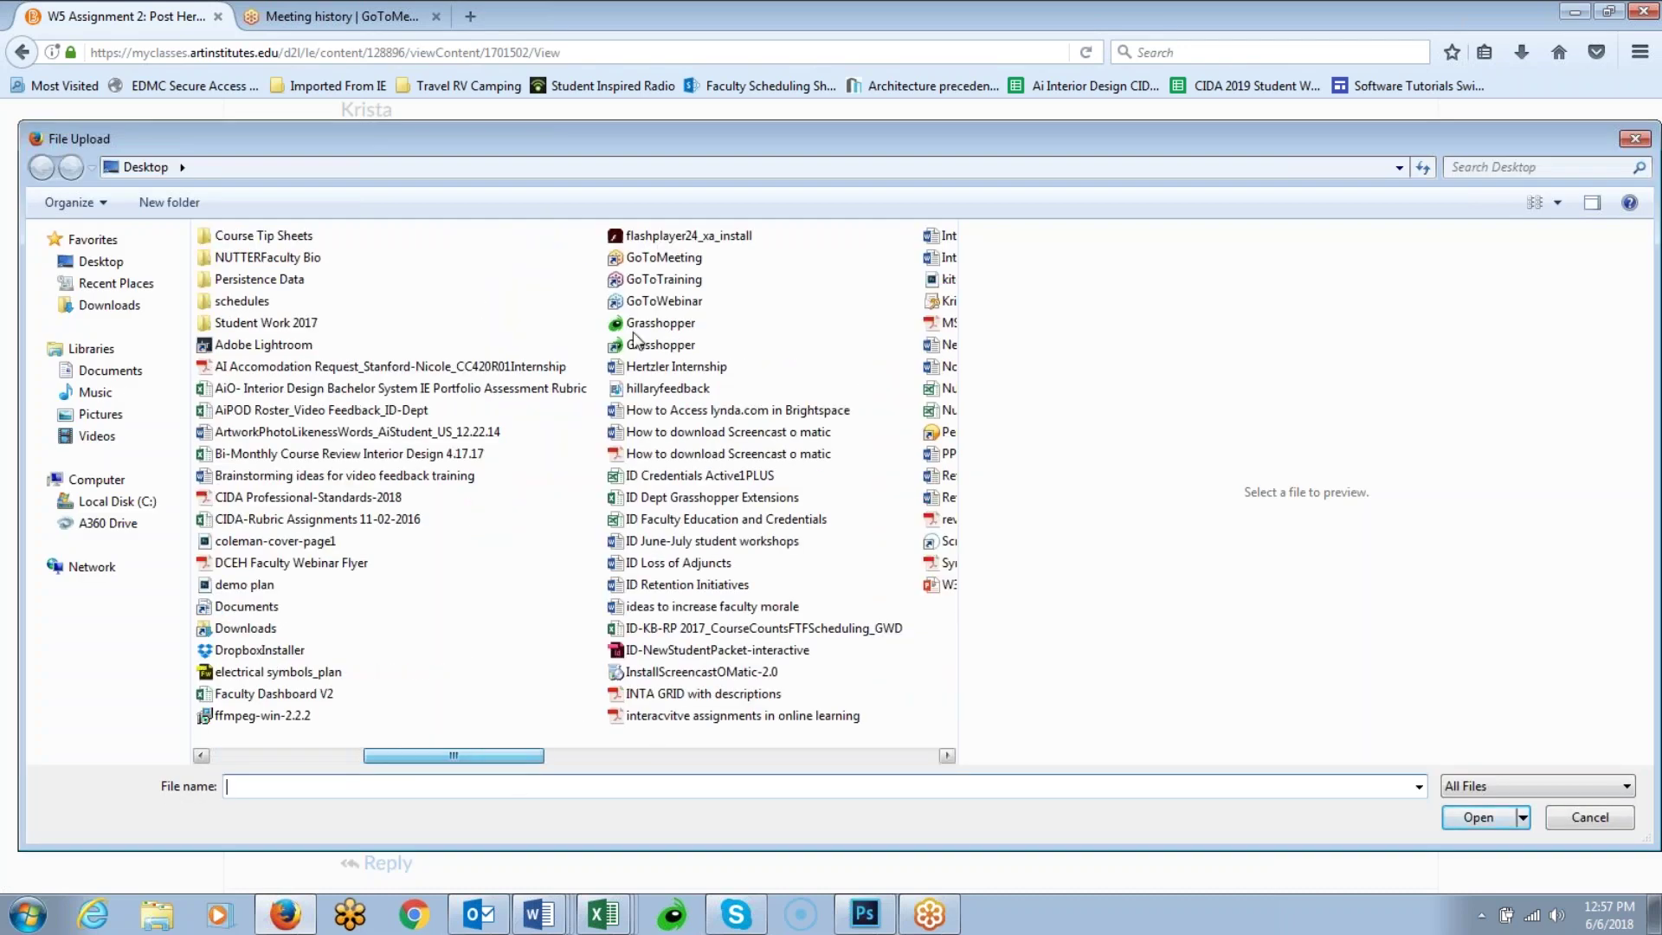
pyautogui.click(668, 389)
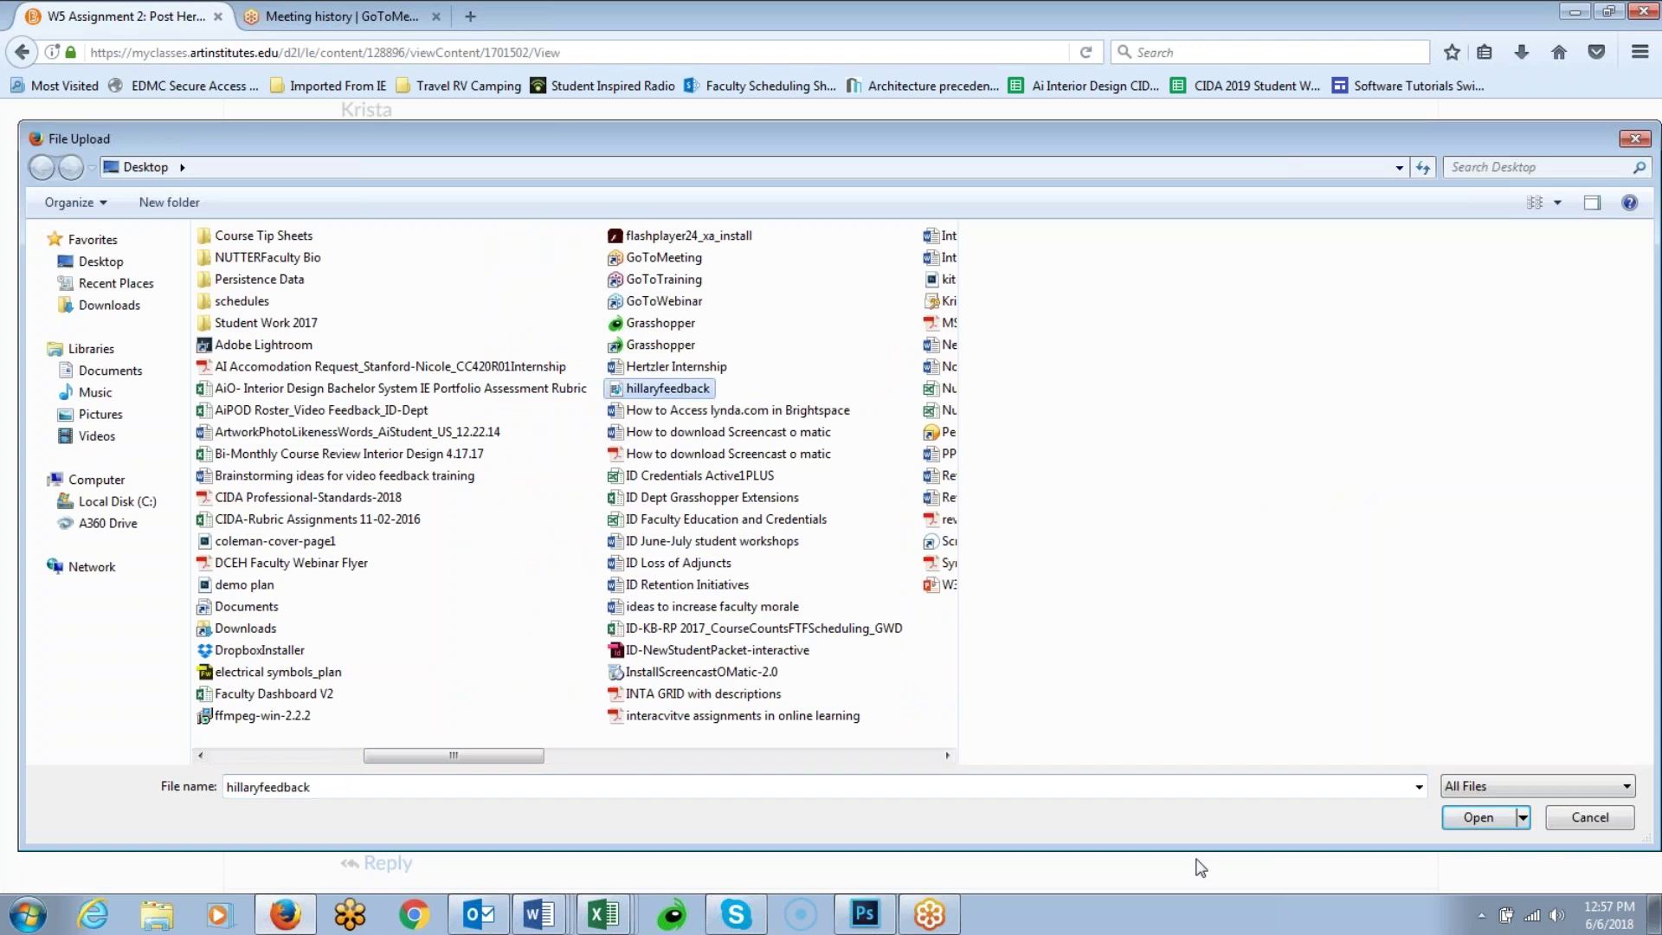
pyautogui.click(1475, 818)
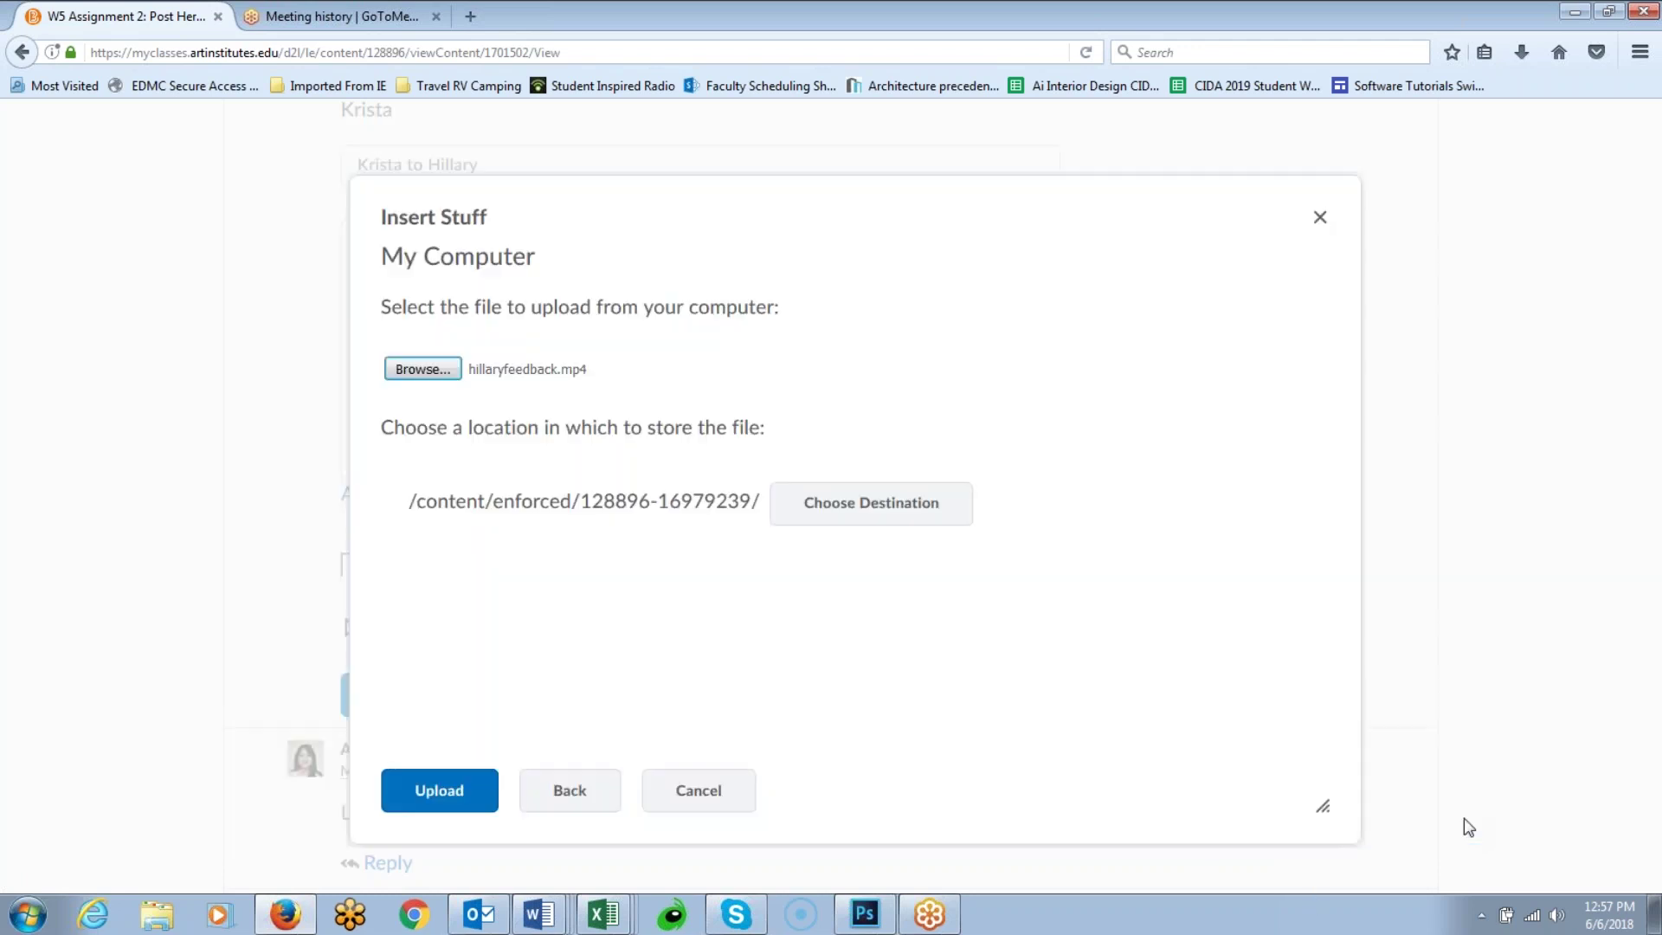
pyautogui.click(430, 788)
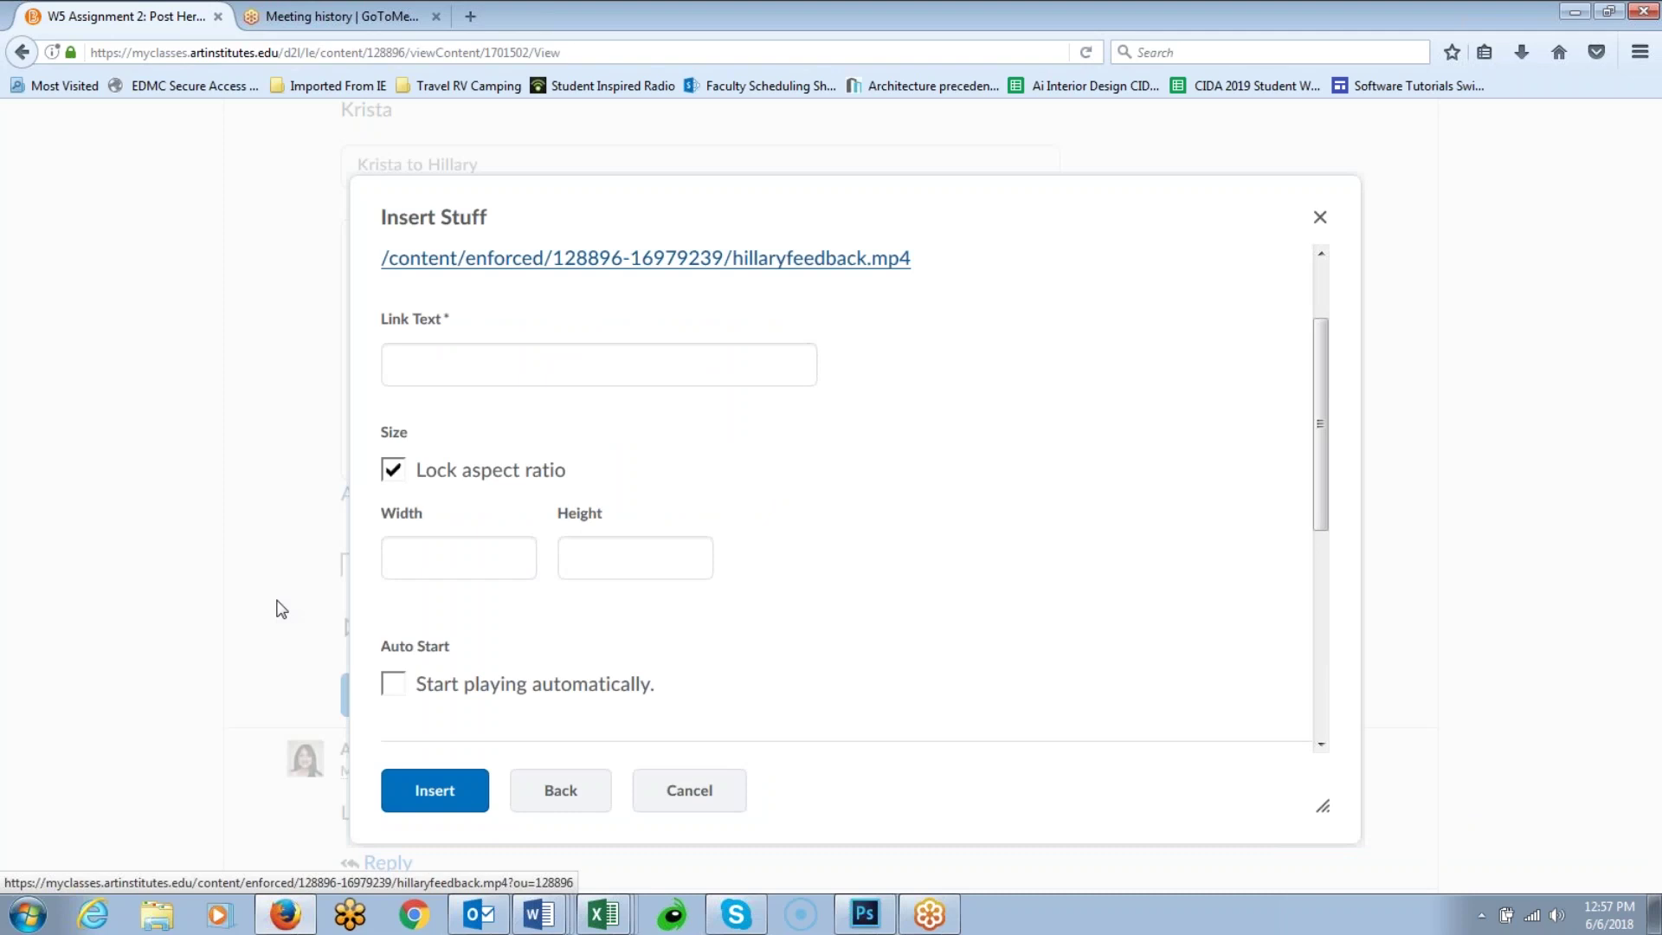
# Set link text 'Hillary's Elevation Feedback' and width 700, then insert the video into the reply
pyautogui.click(390, 564)
pyautogui.click(424, 374)
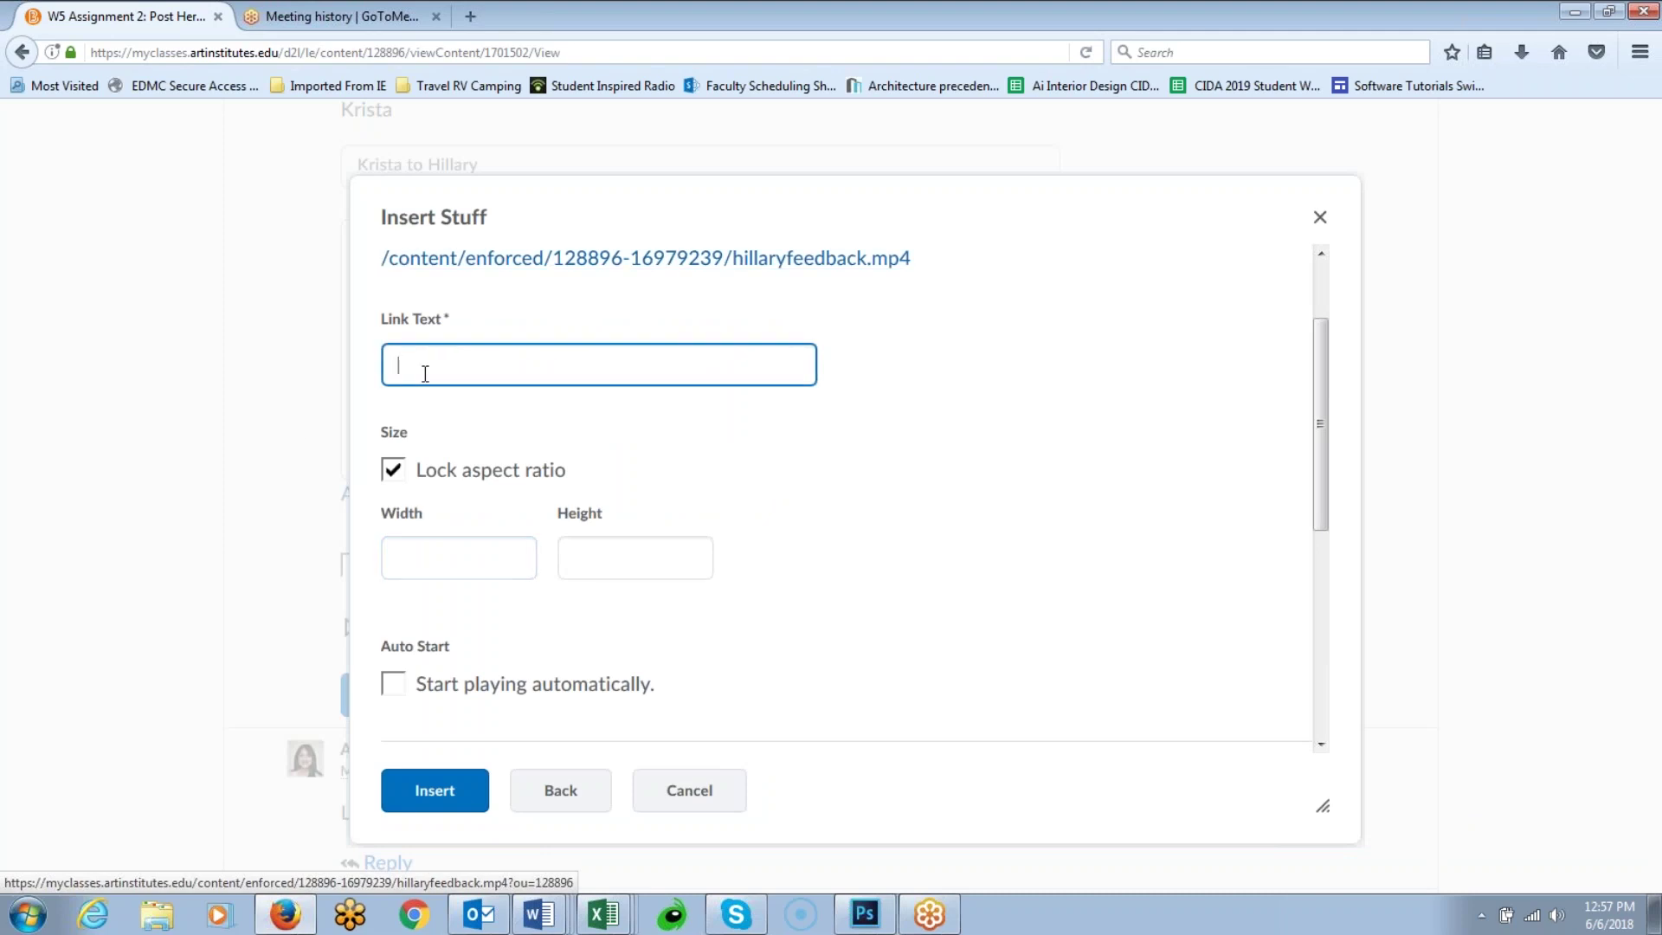
pyautogui.write("Hillary's ")
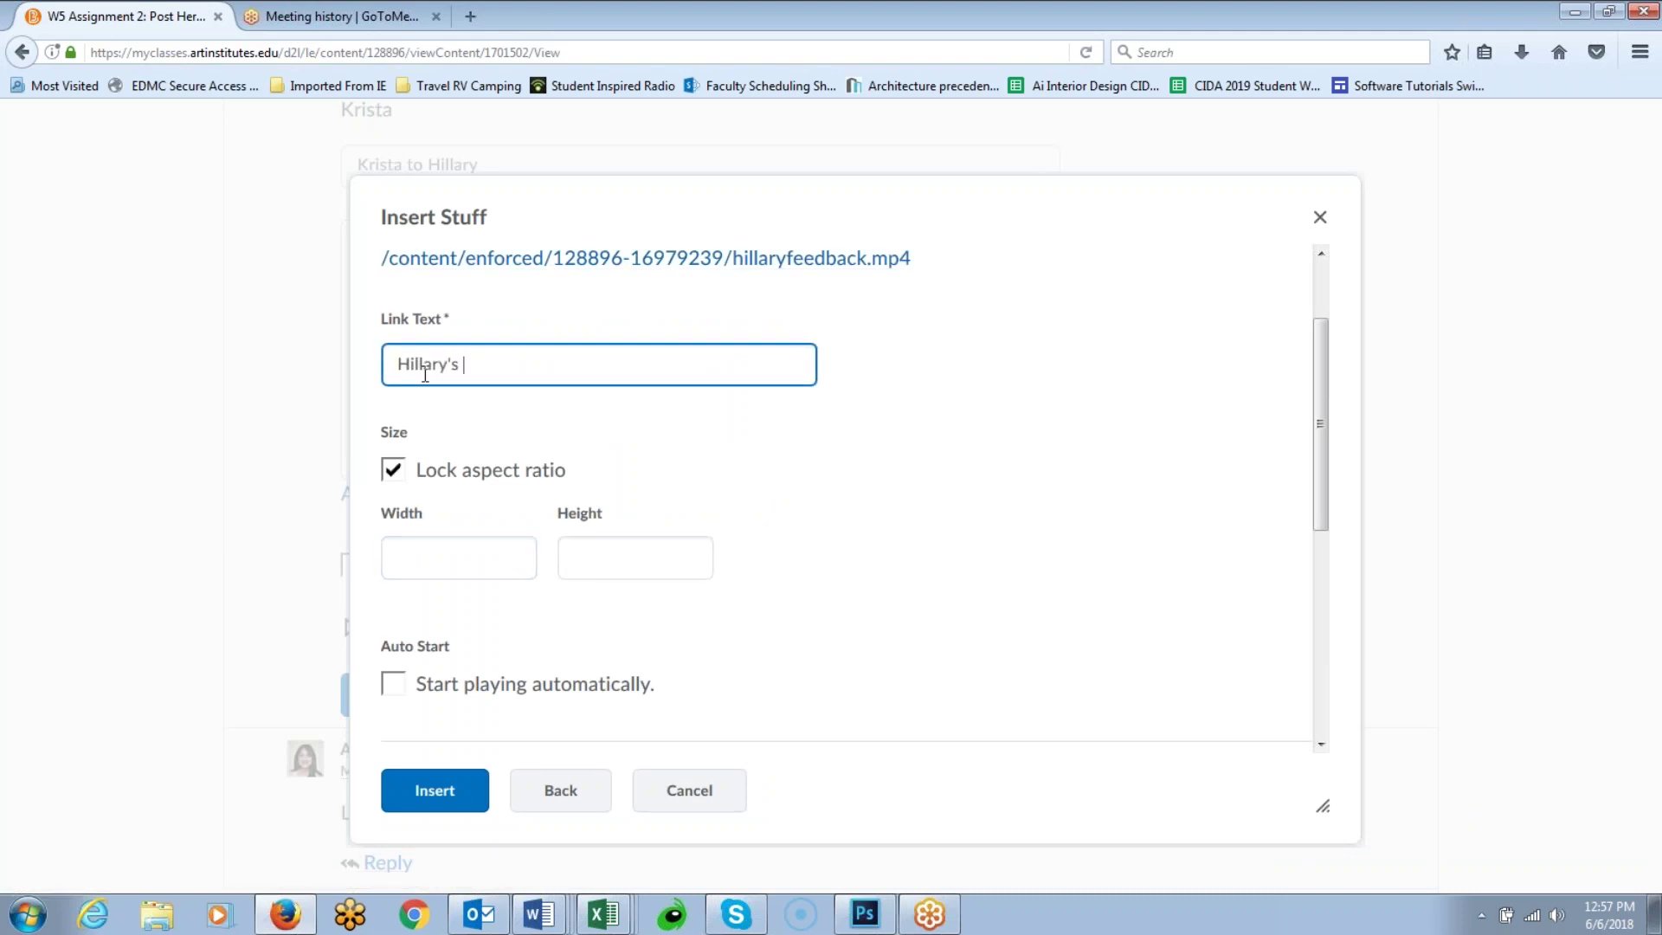
pyautogui.write('Elevation Feedback')
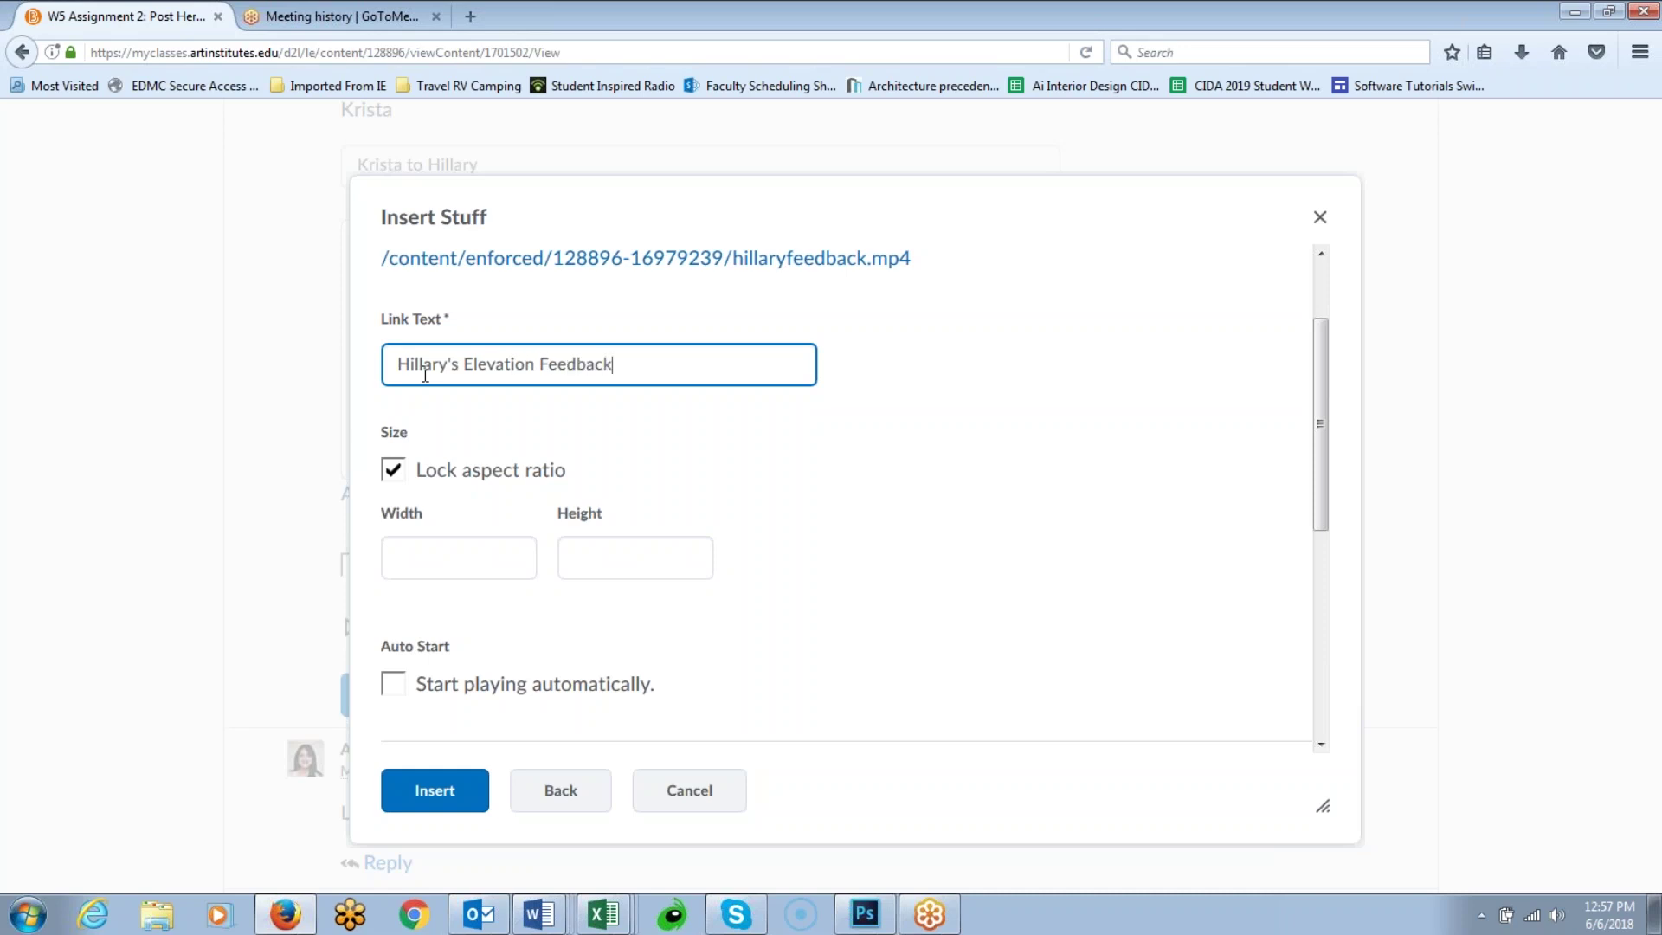
pyautogui.click(452, 568)
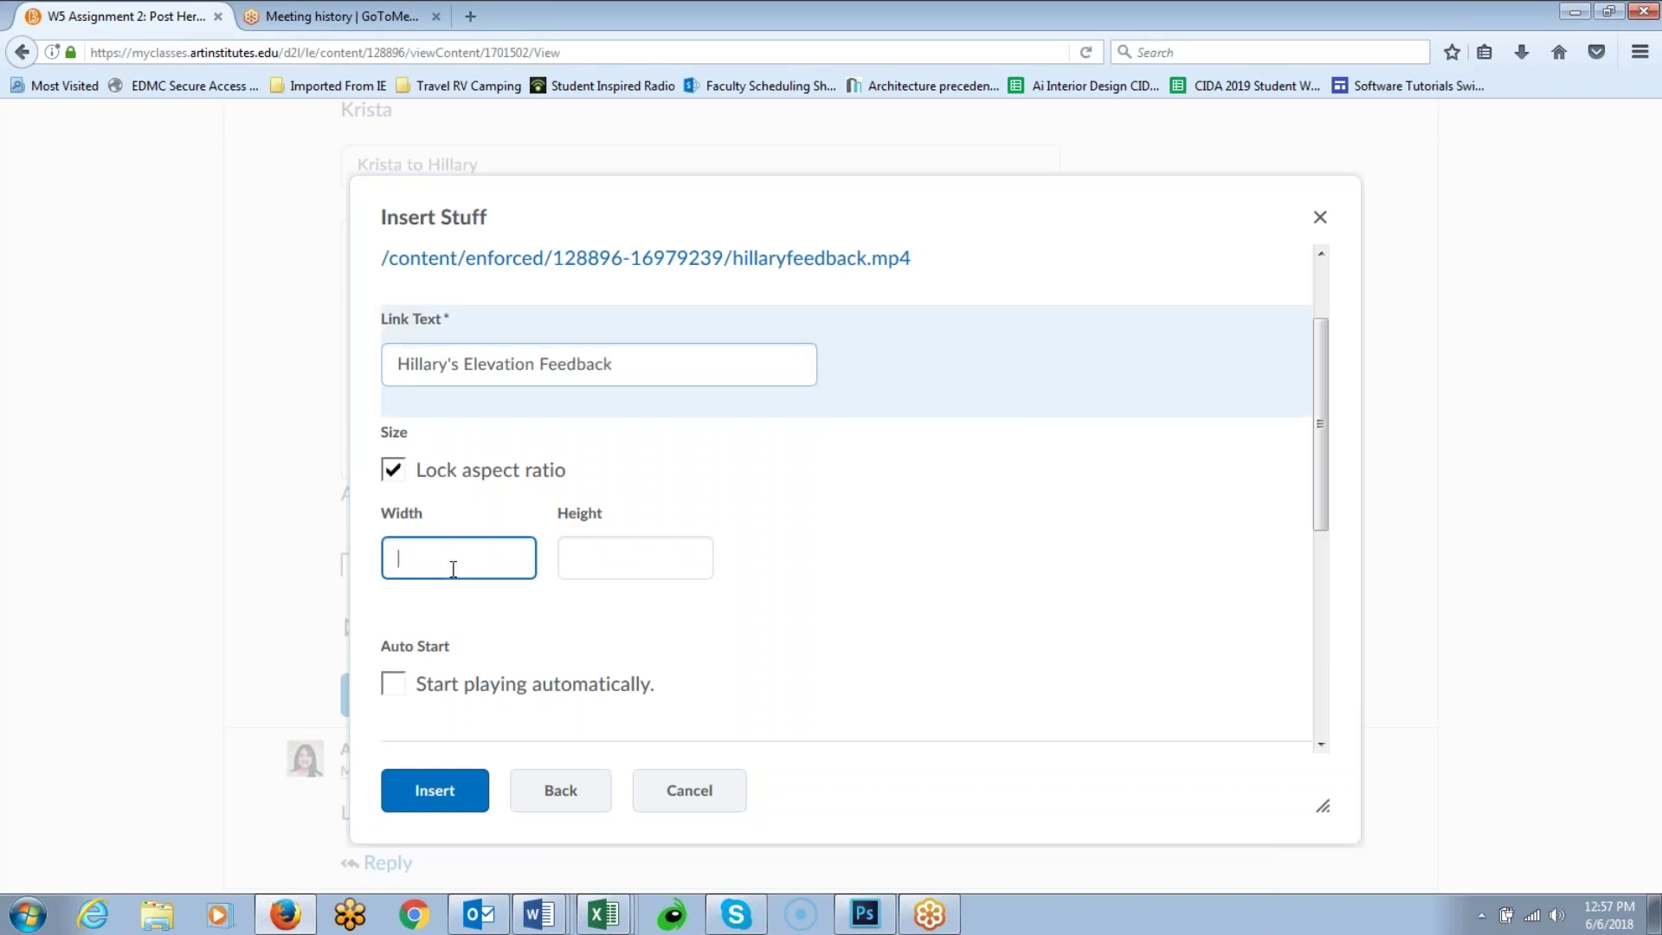
pyautogui.write('700')
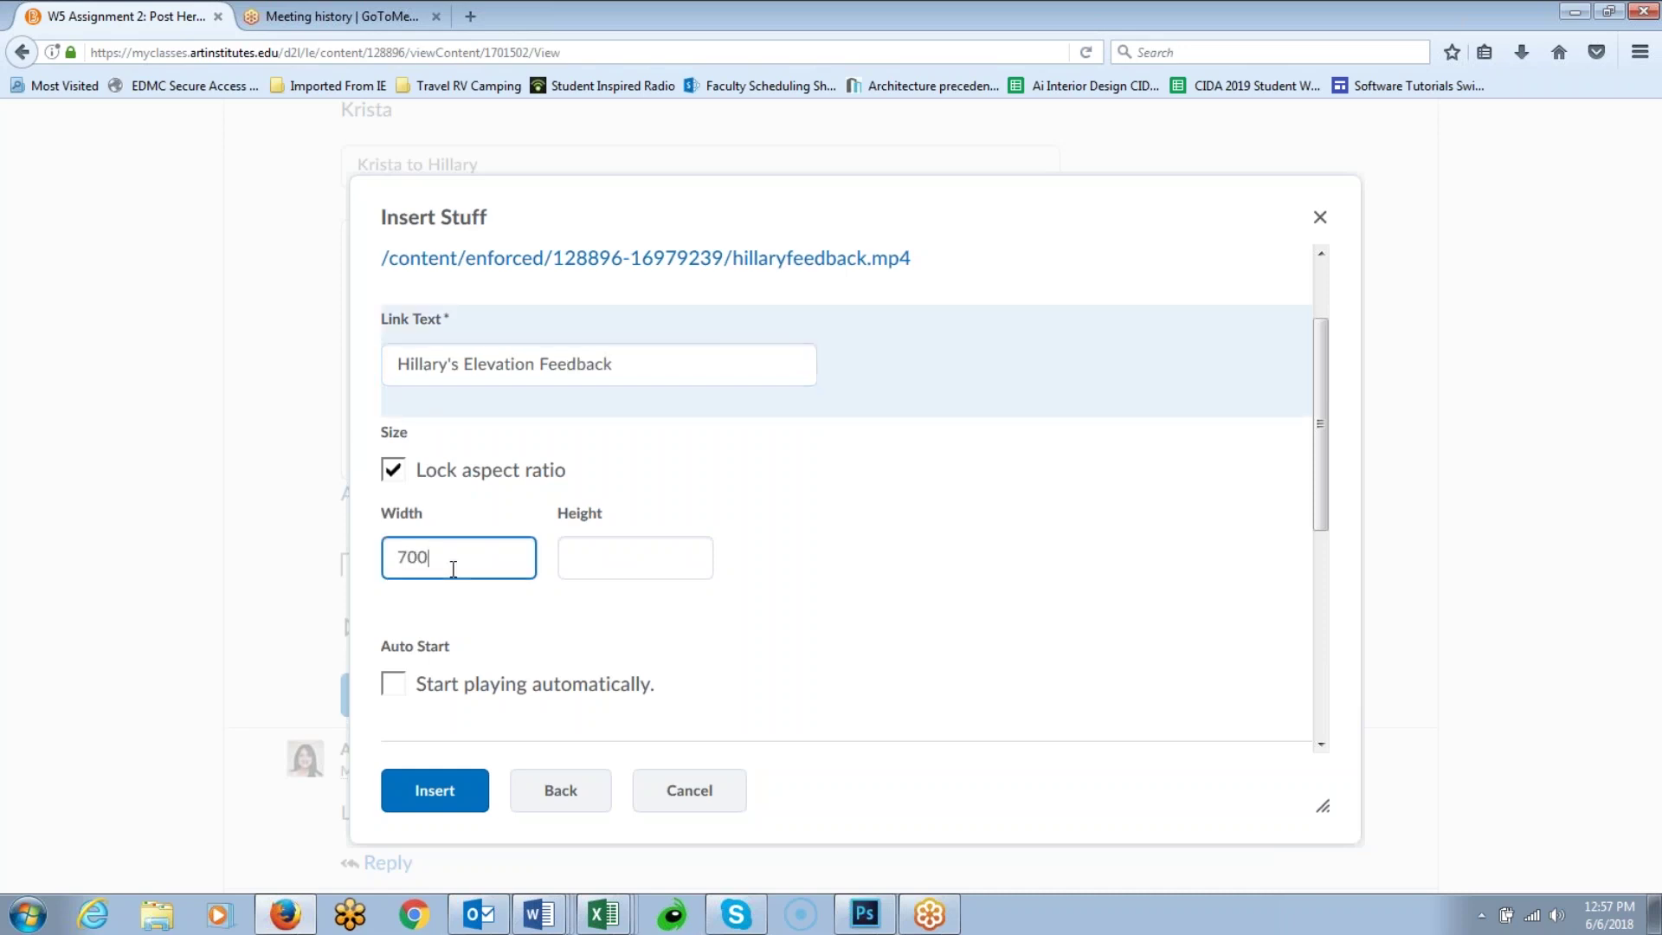
pyautogui.click(433, 798)
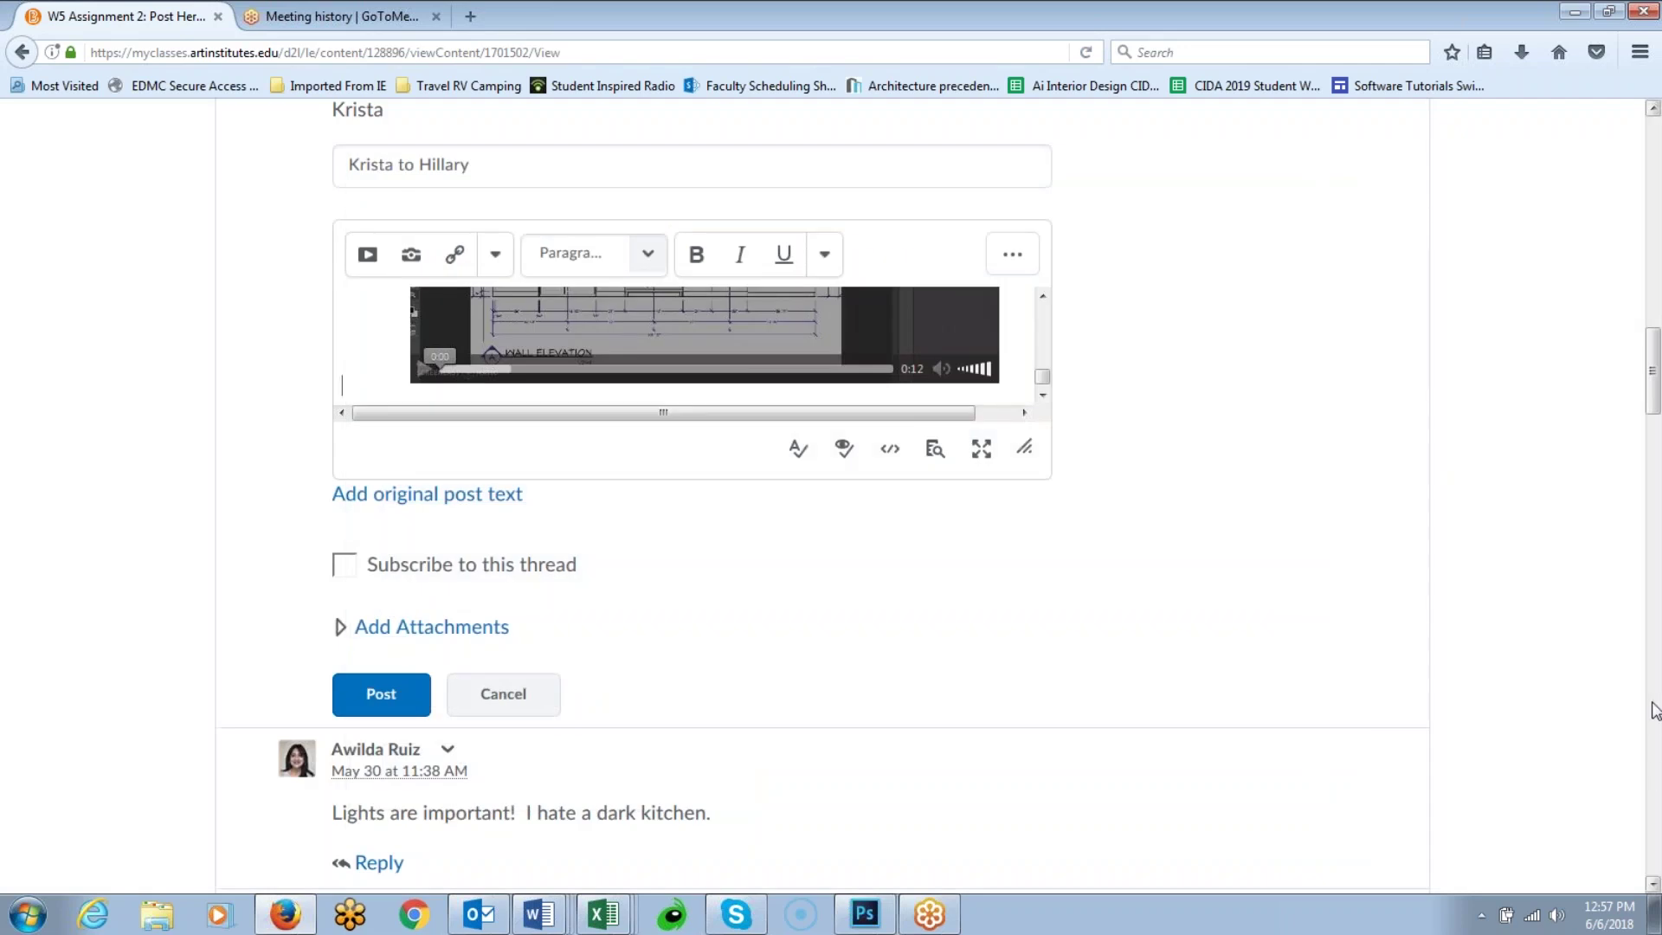
# Scroll through the reply editor to check the caption and embedded video
pyautogui.click(1652, 107)
pyautogui.scroll(3, 1351, 373)
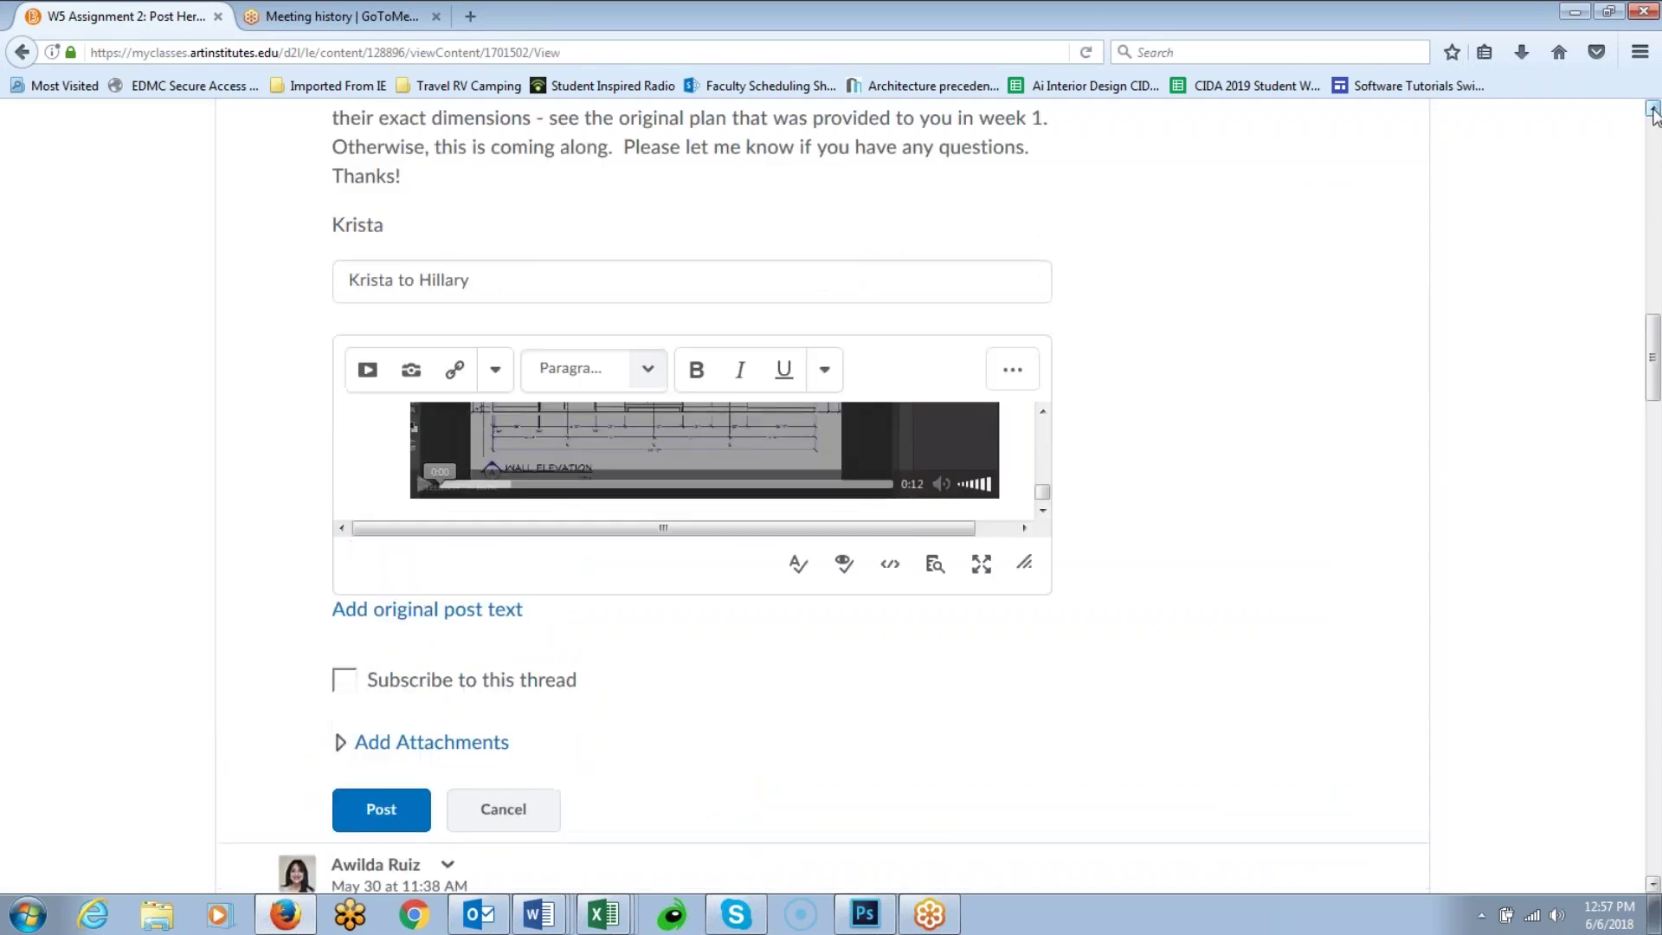
pyautogui.click(1043, 619)
pyautogui.moveTo(1043, 619); pyautogui.dragTo(1043, 559)
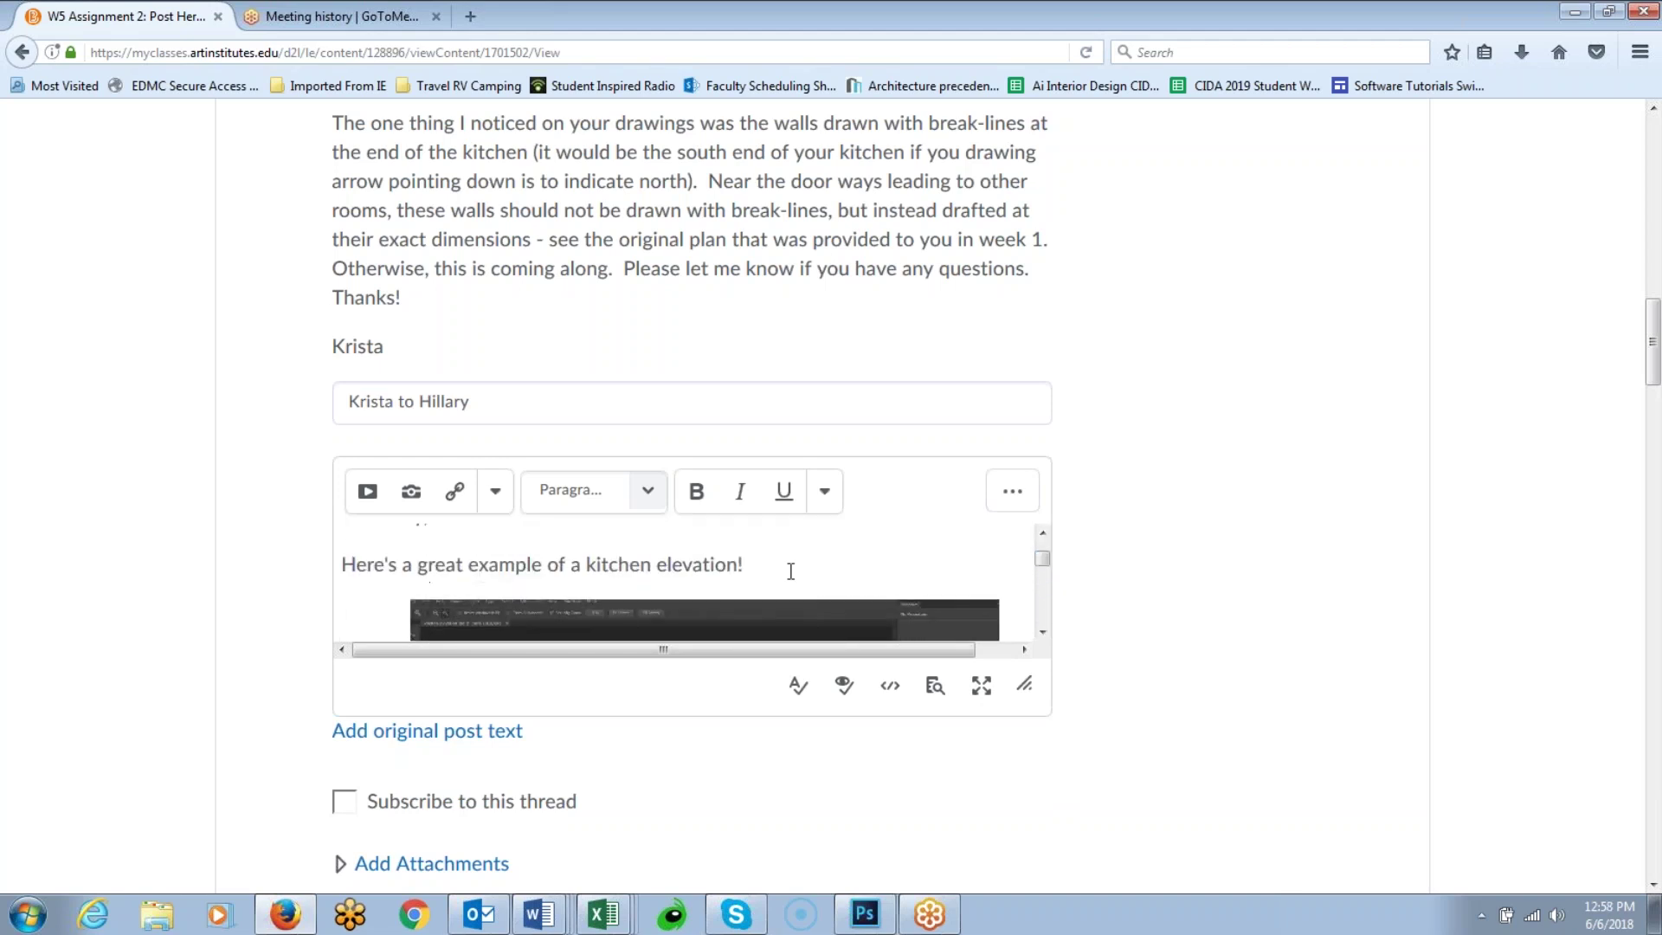
pyautogui.moveTo(1040, 565); pyautogui.dragTo(1043, 622)
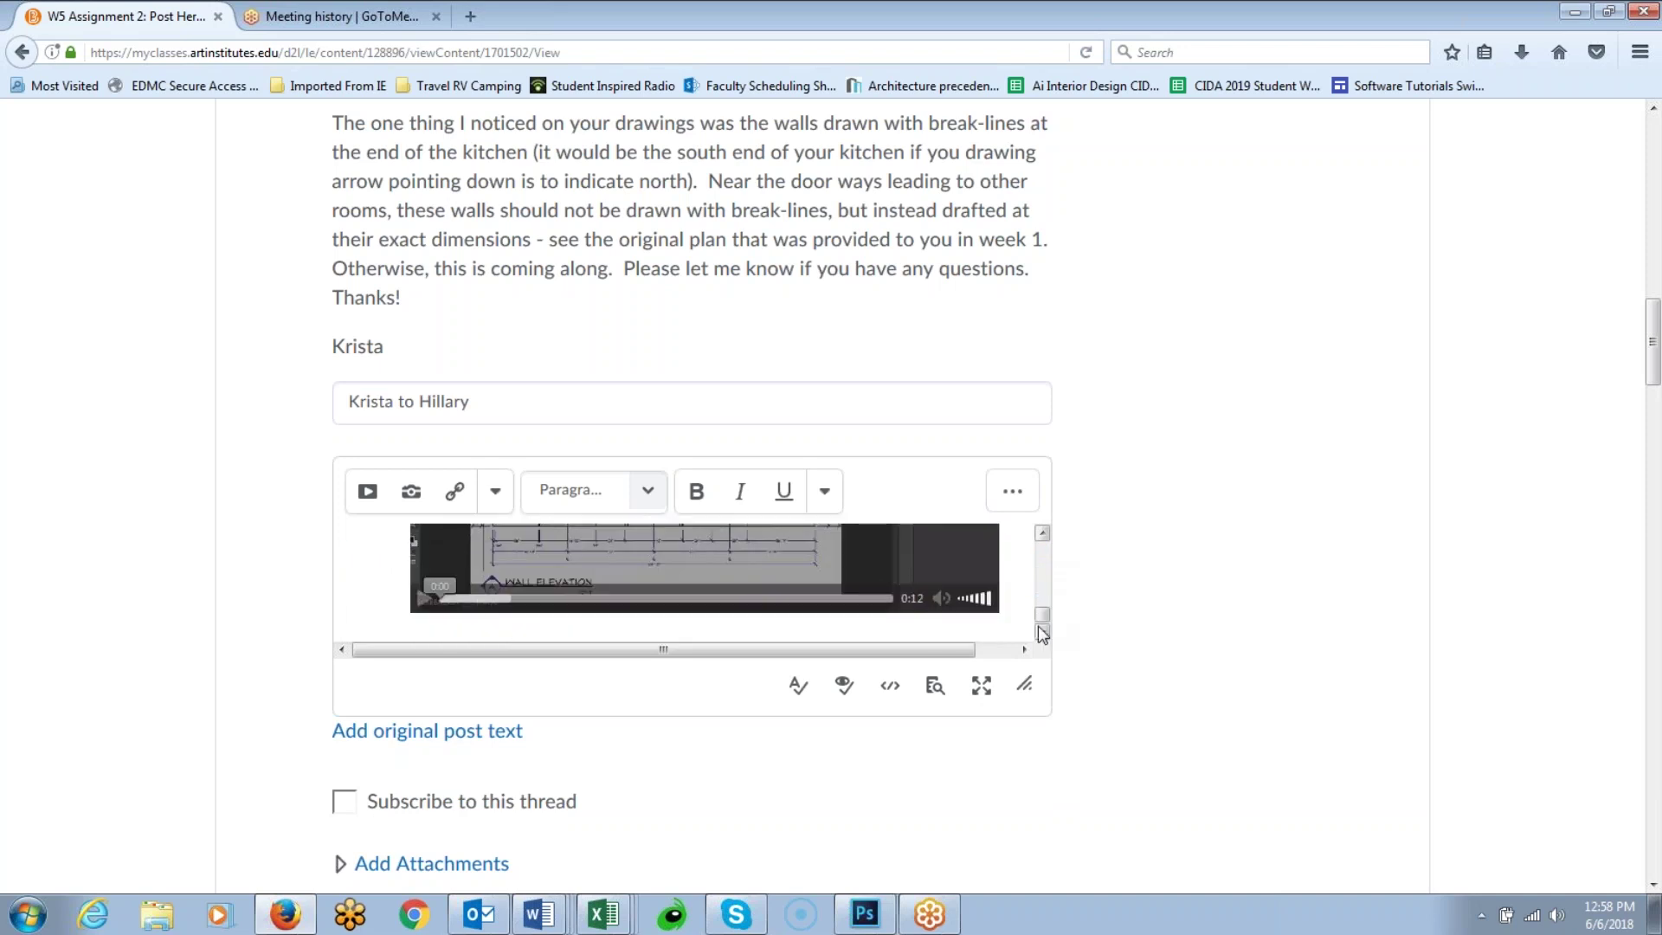
# Place the cursor below the video and post the reply to the thread
pyautogui.click(335, 618)
pyautogui.click(1653, 884)
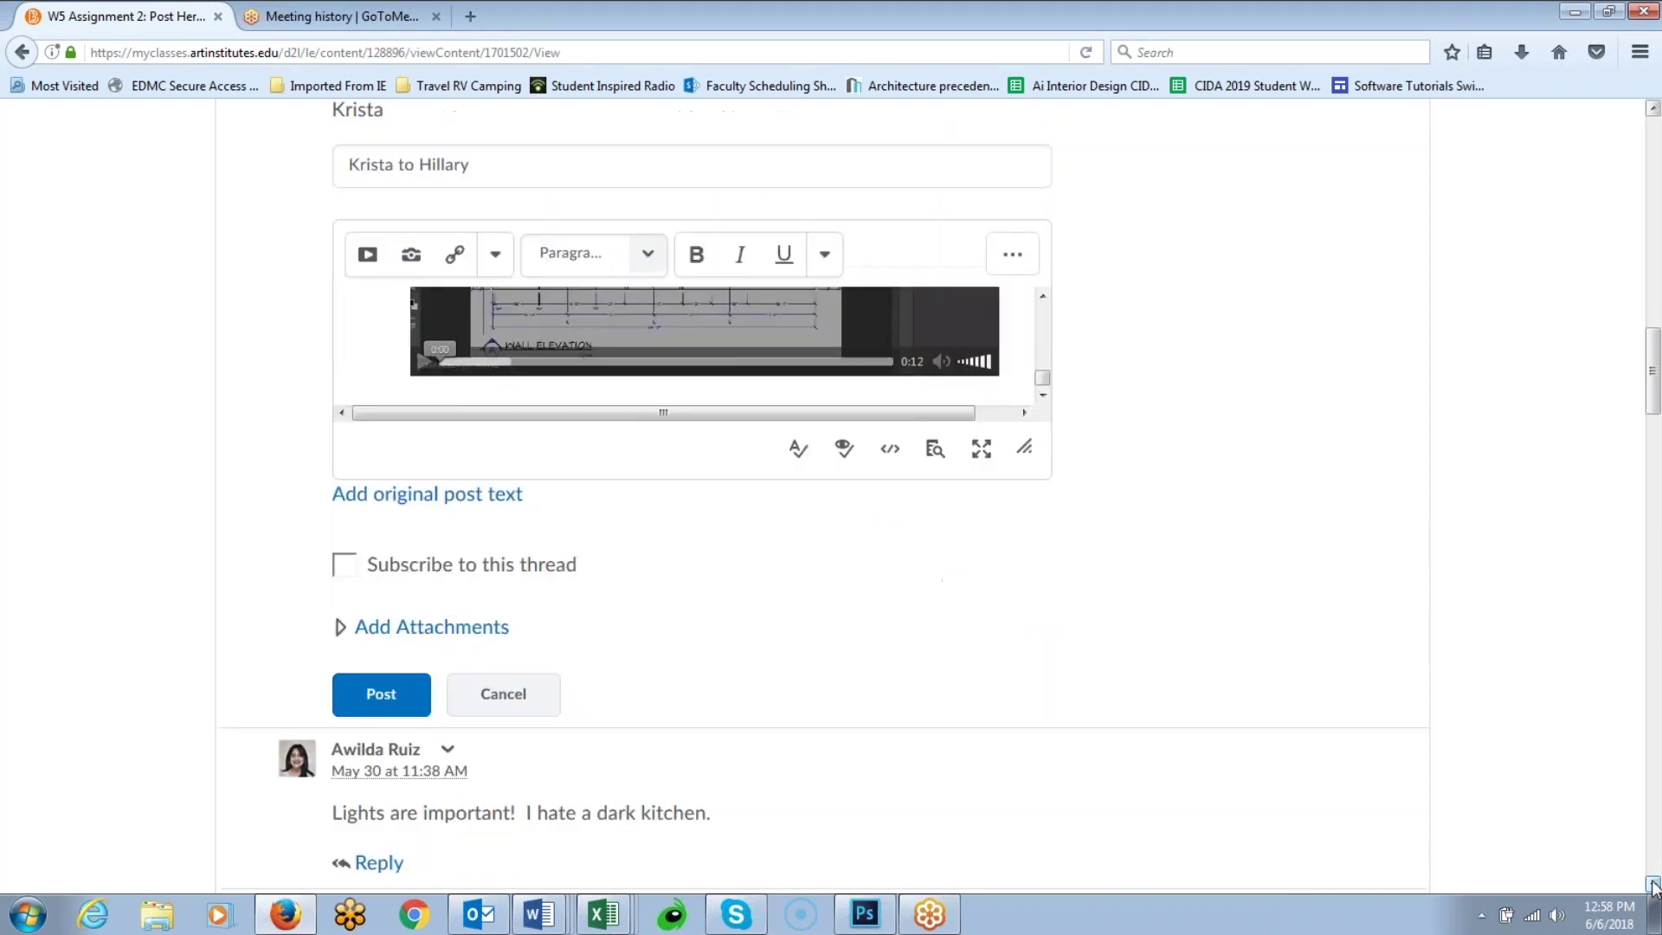
pyautogui.click(381, 697)
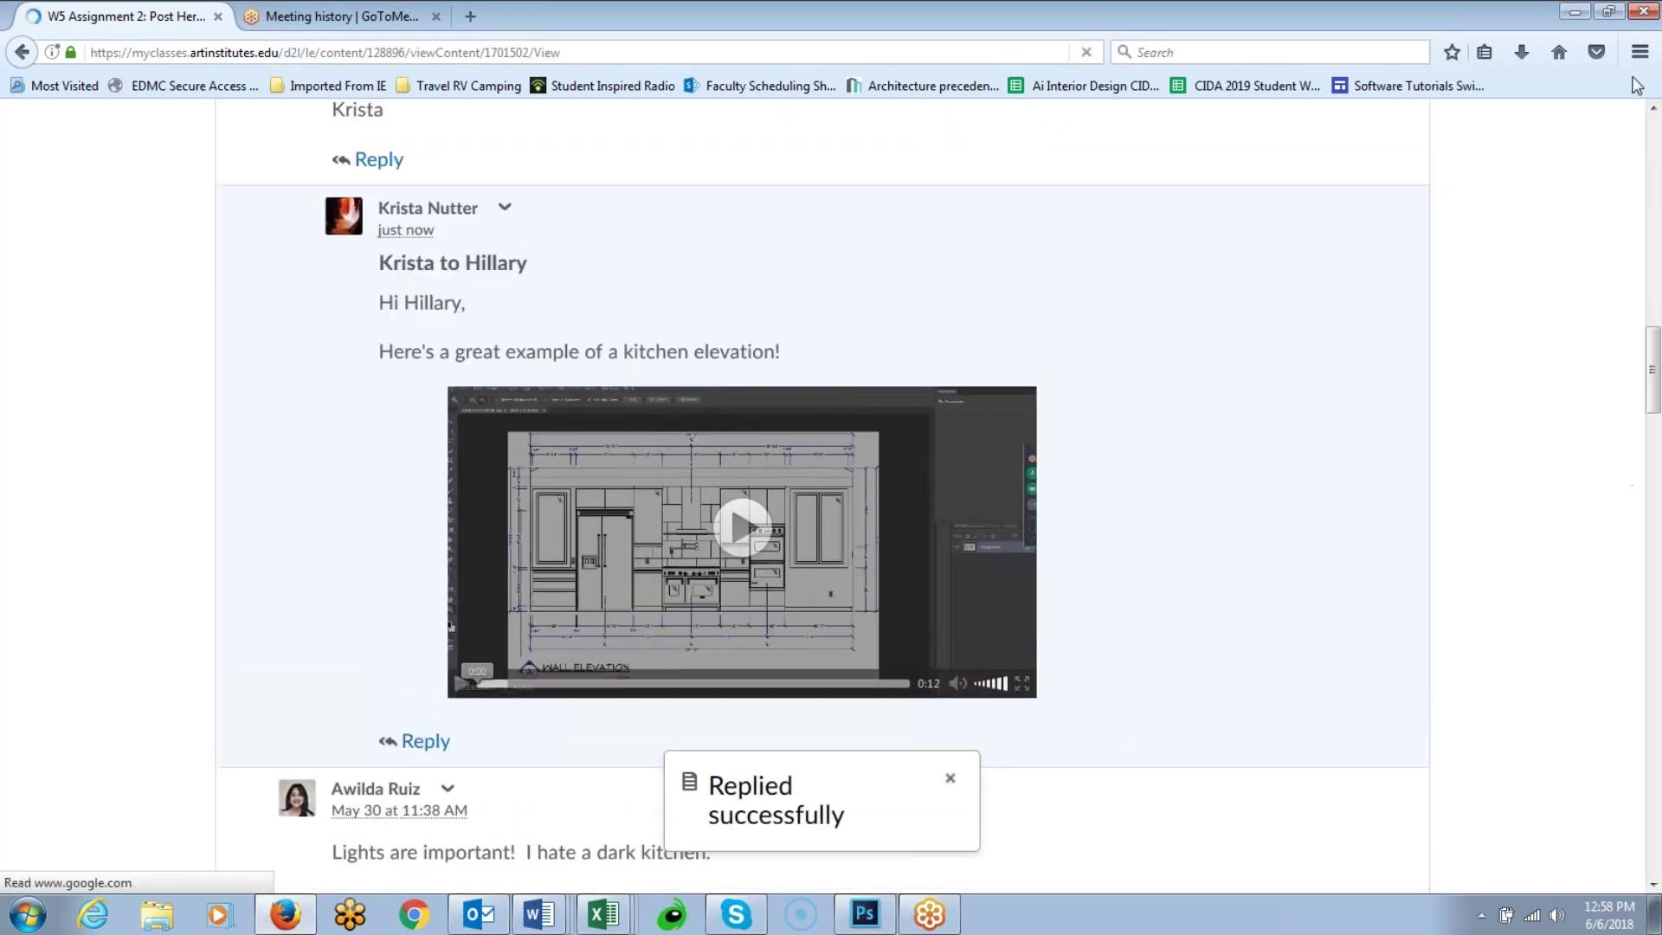
pyautogui.click(1653, 108)
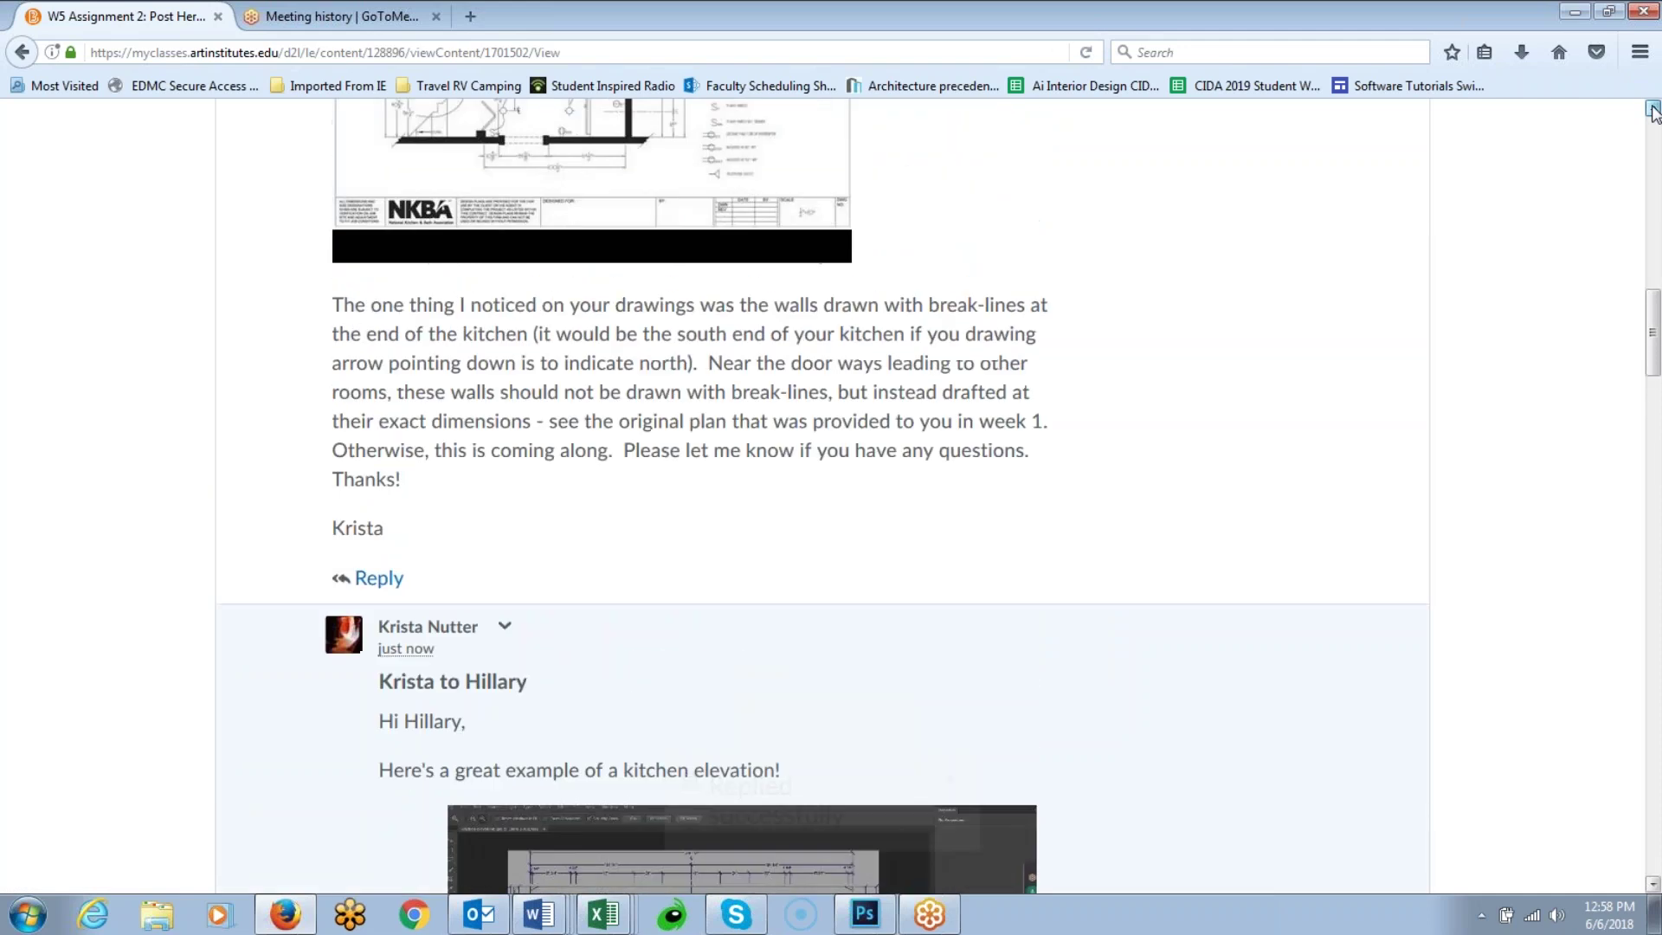
pyautogui.click(1653, 108)
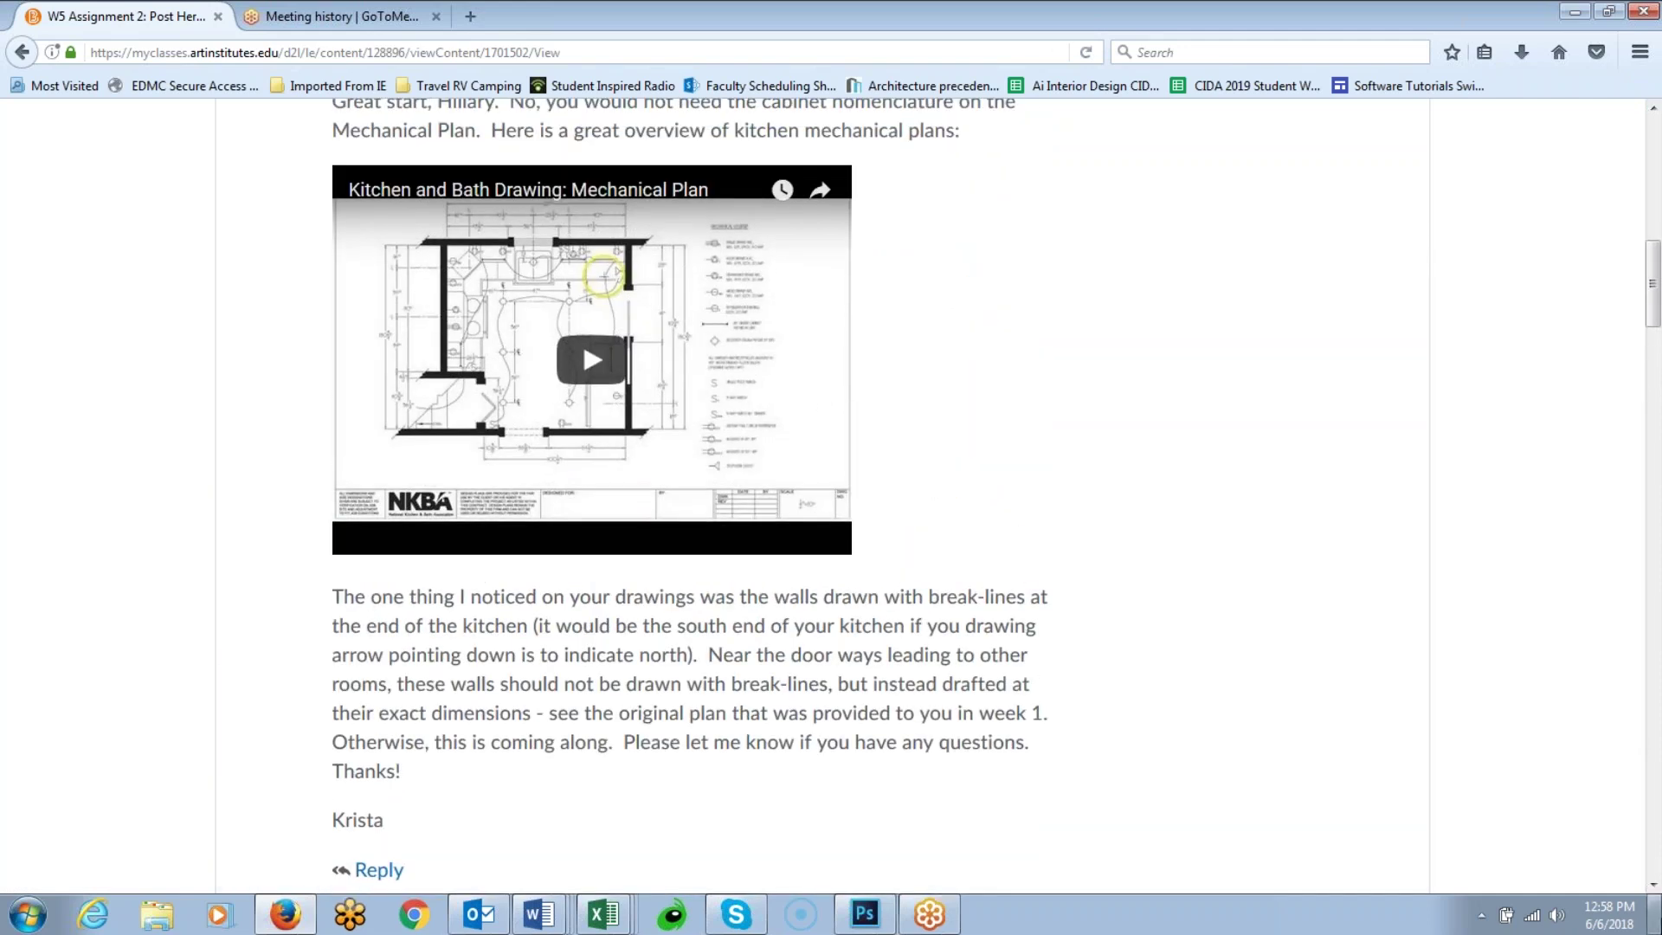
pyautogui.click(1653, 884)
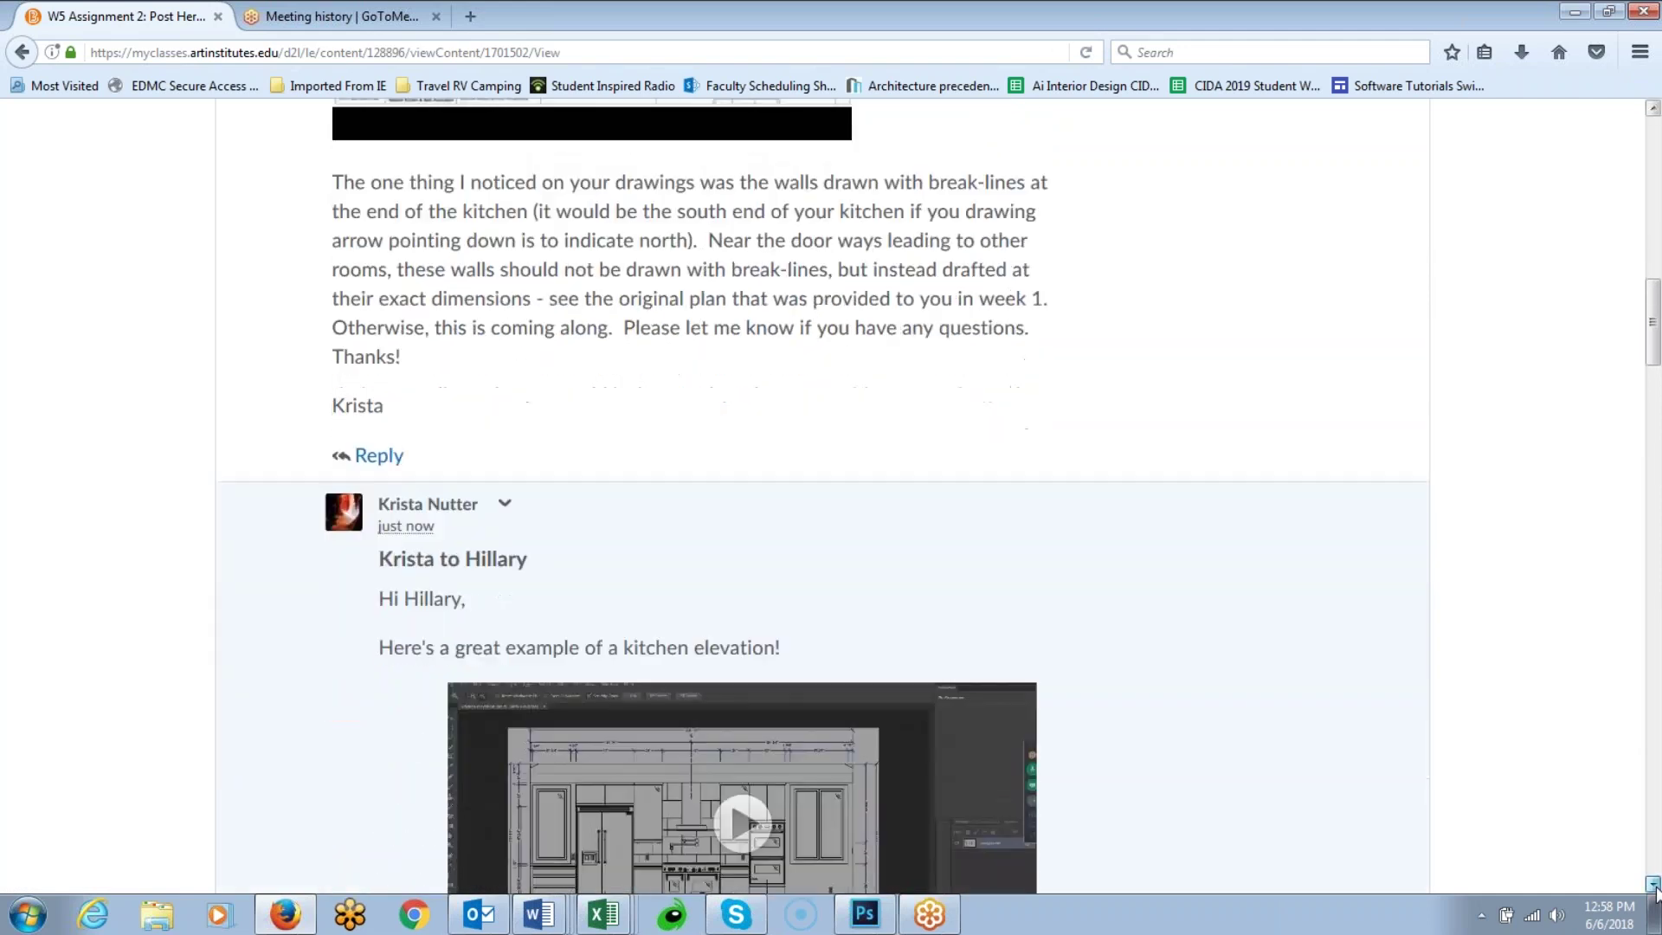
pyautogui.click(1653, 884)
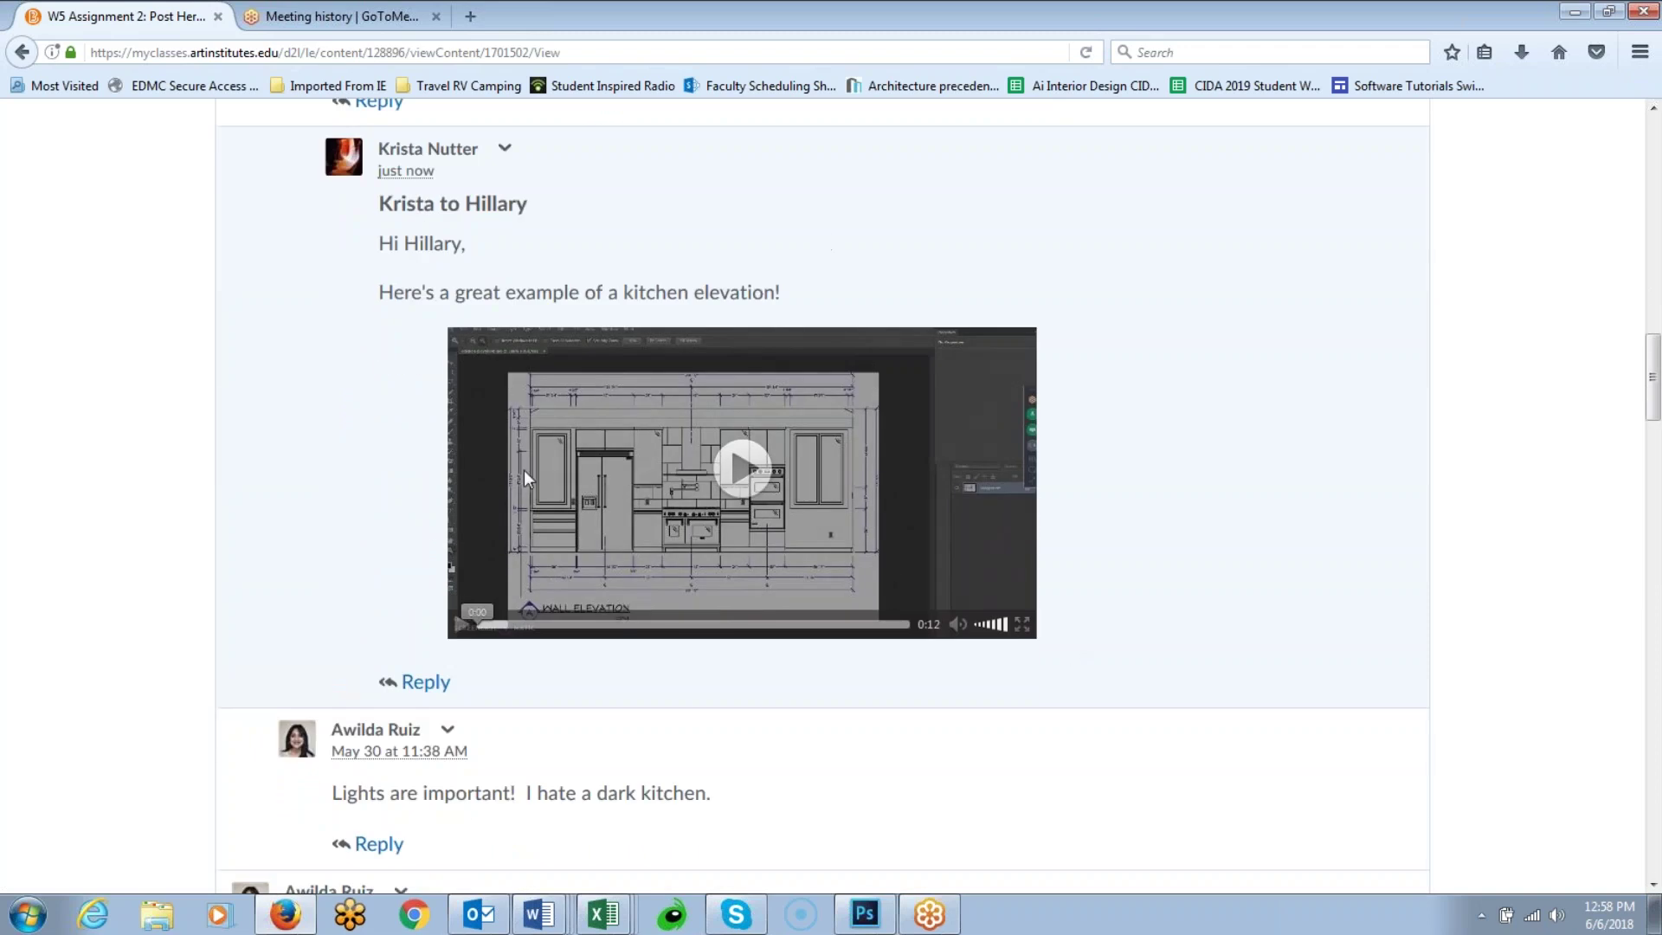
pyautogui.click(737, 462)
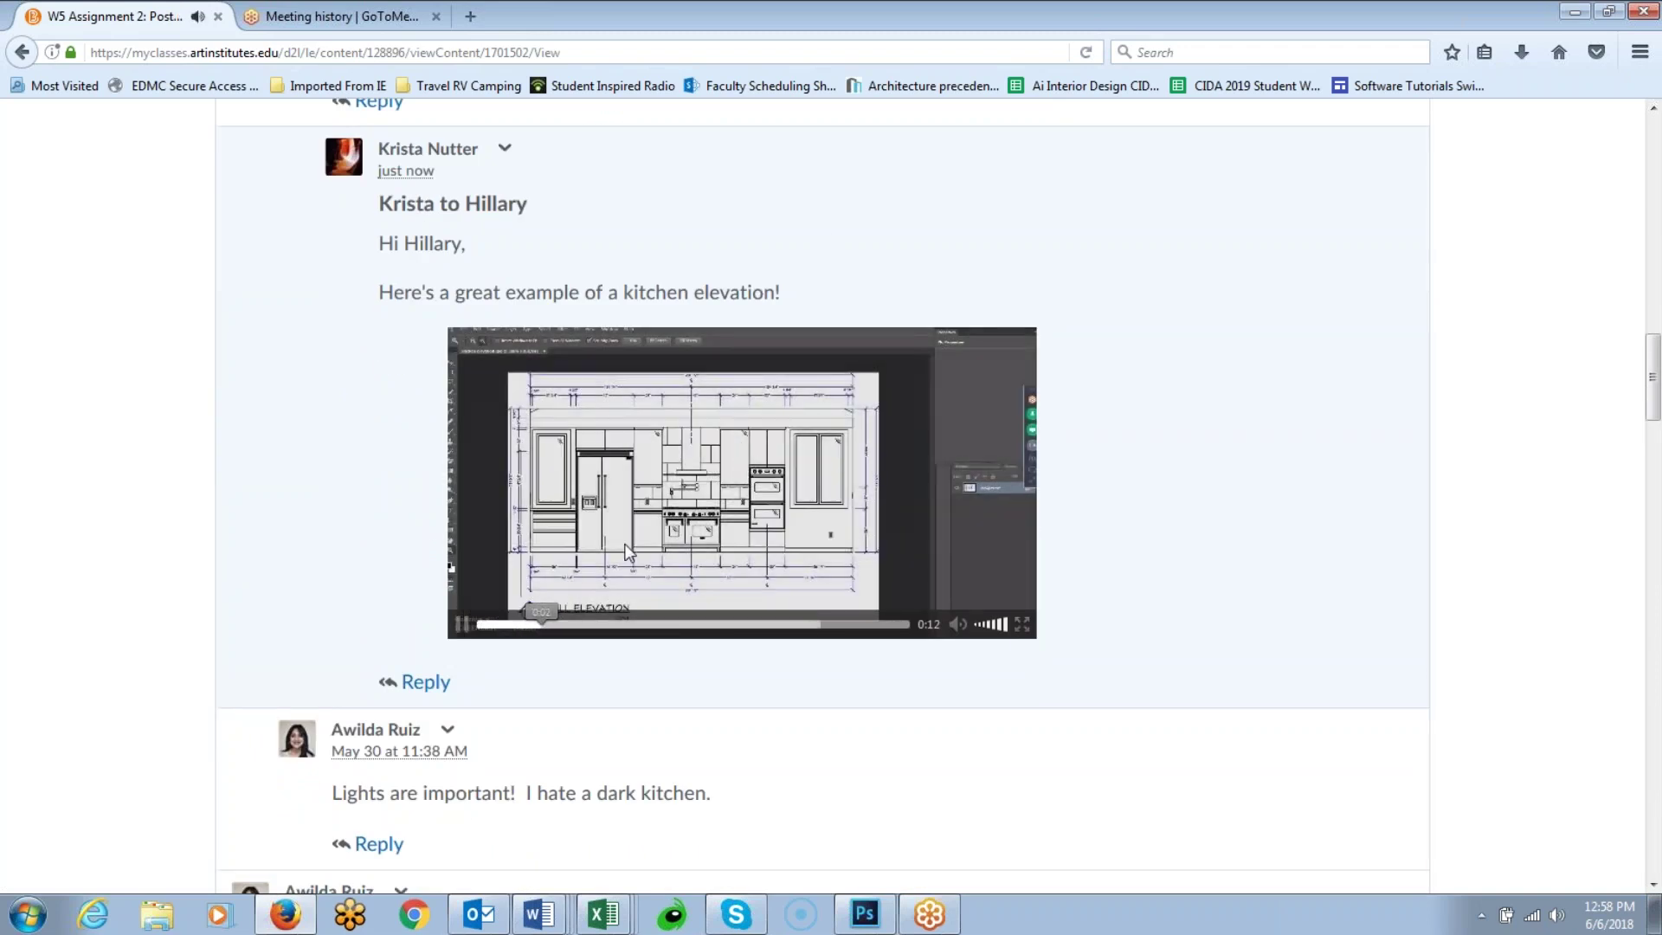
pyautogui.click(462, 625)
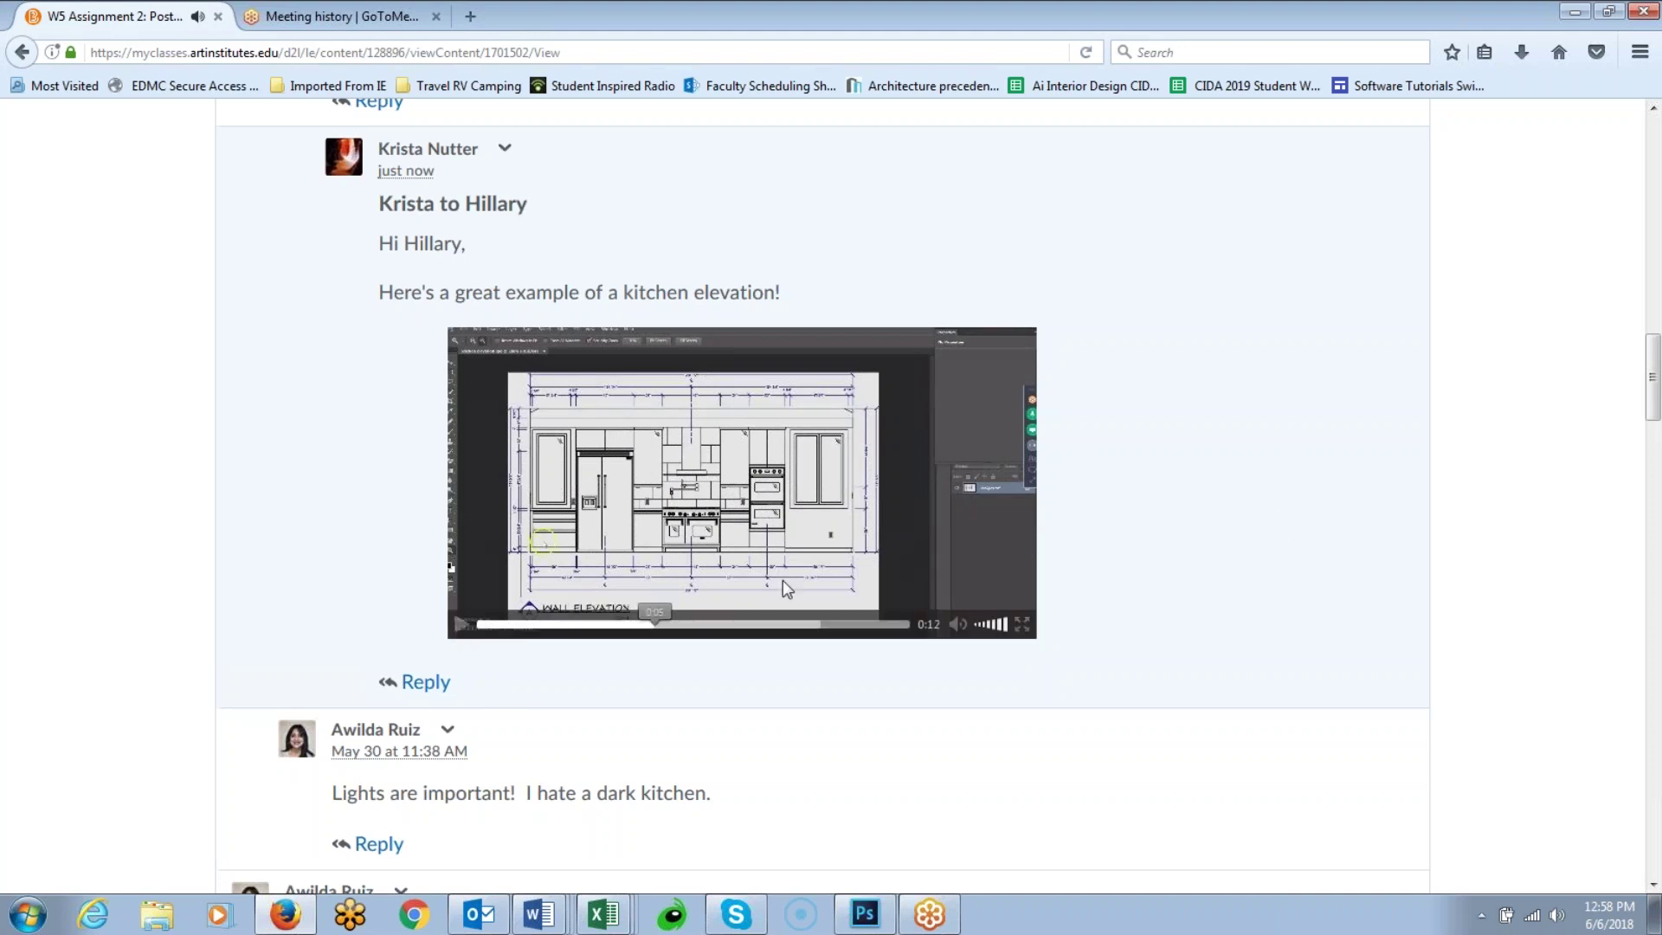